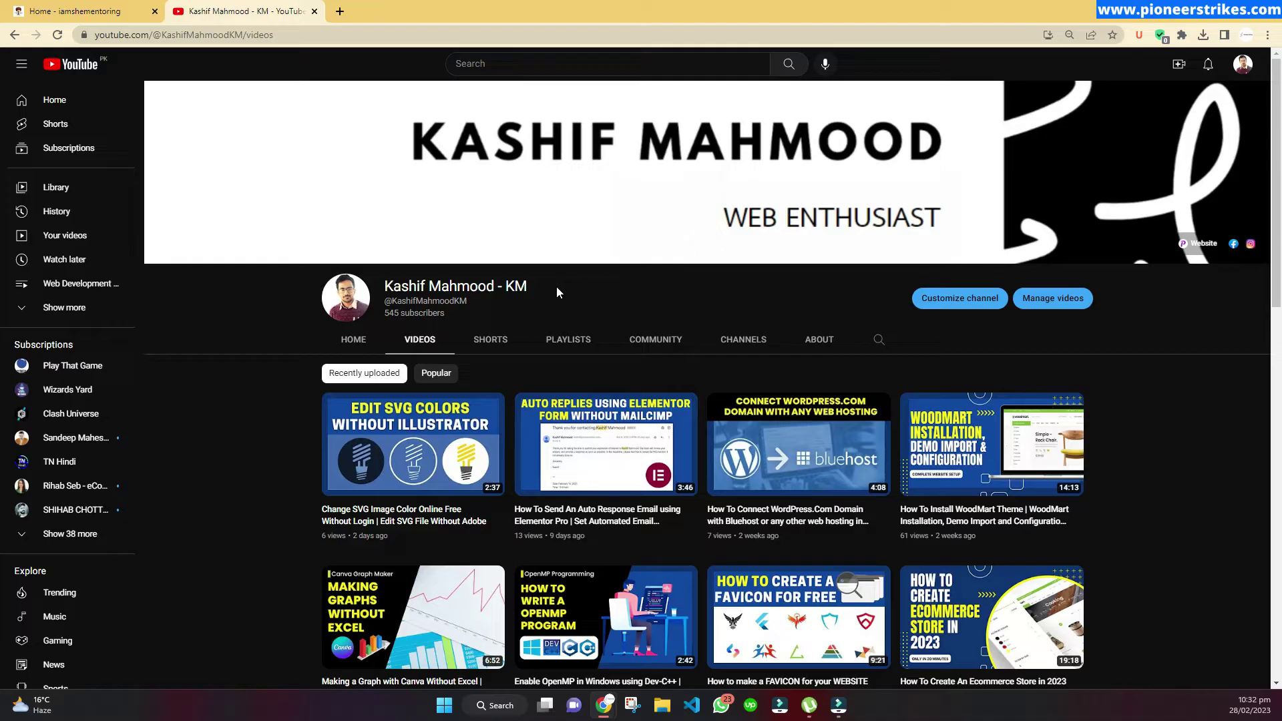
Switch from the YouTube channel to the 'Home - iamshementoring' browser tab
left_click(84, 9)
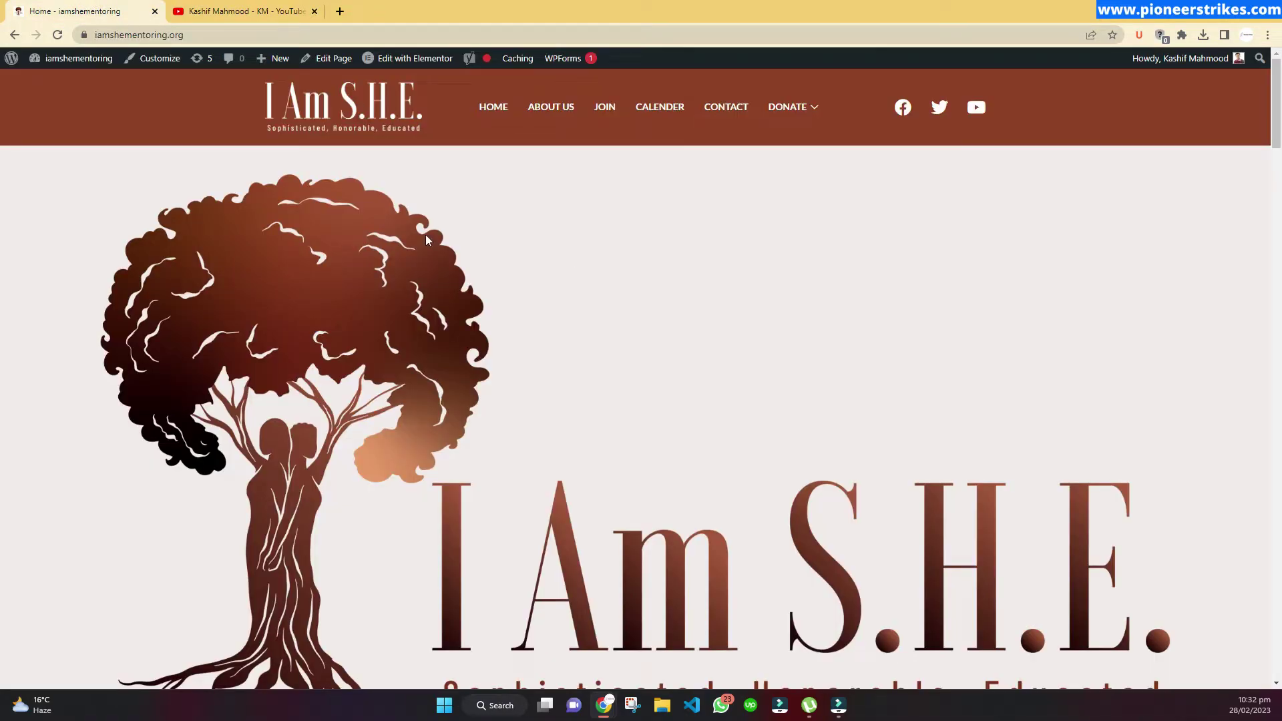
Append /wp-admin to the site URL to reach the WordPress login page
left_click(224, 36)
left_click(236, 36)
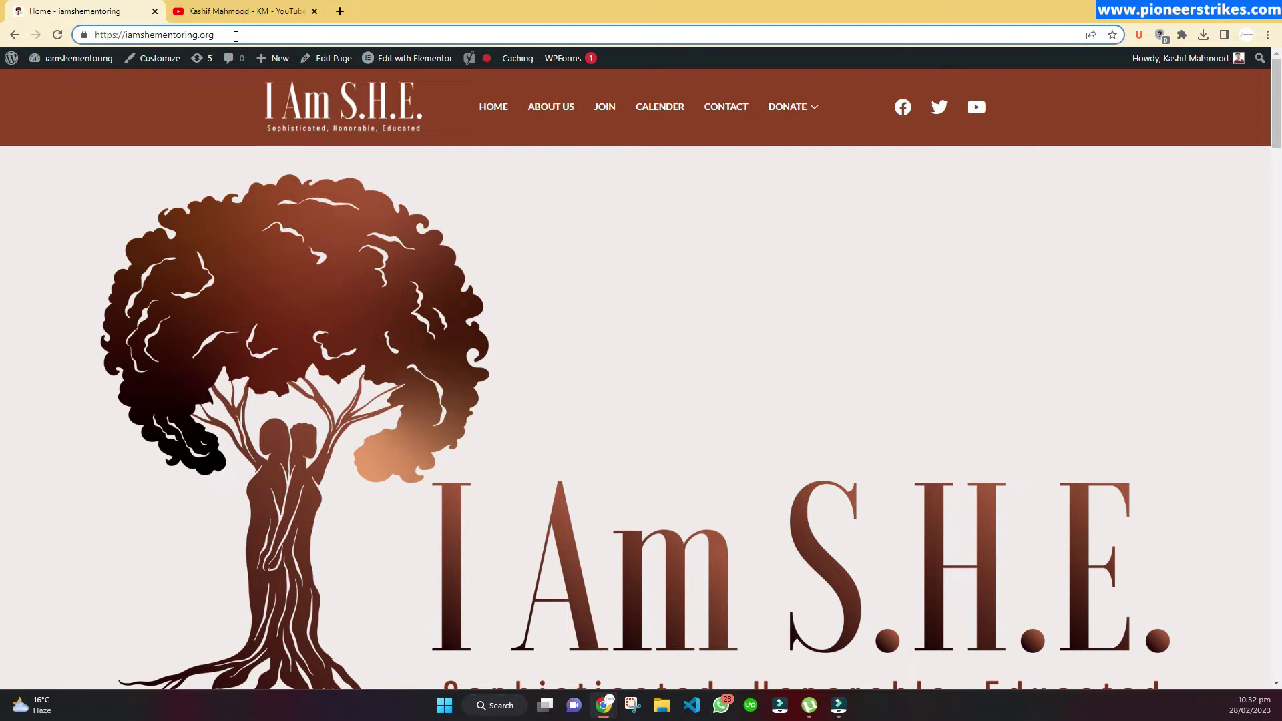
type("/w")
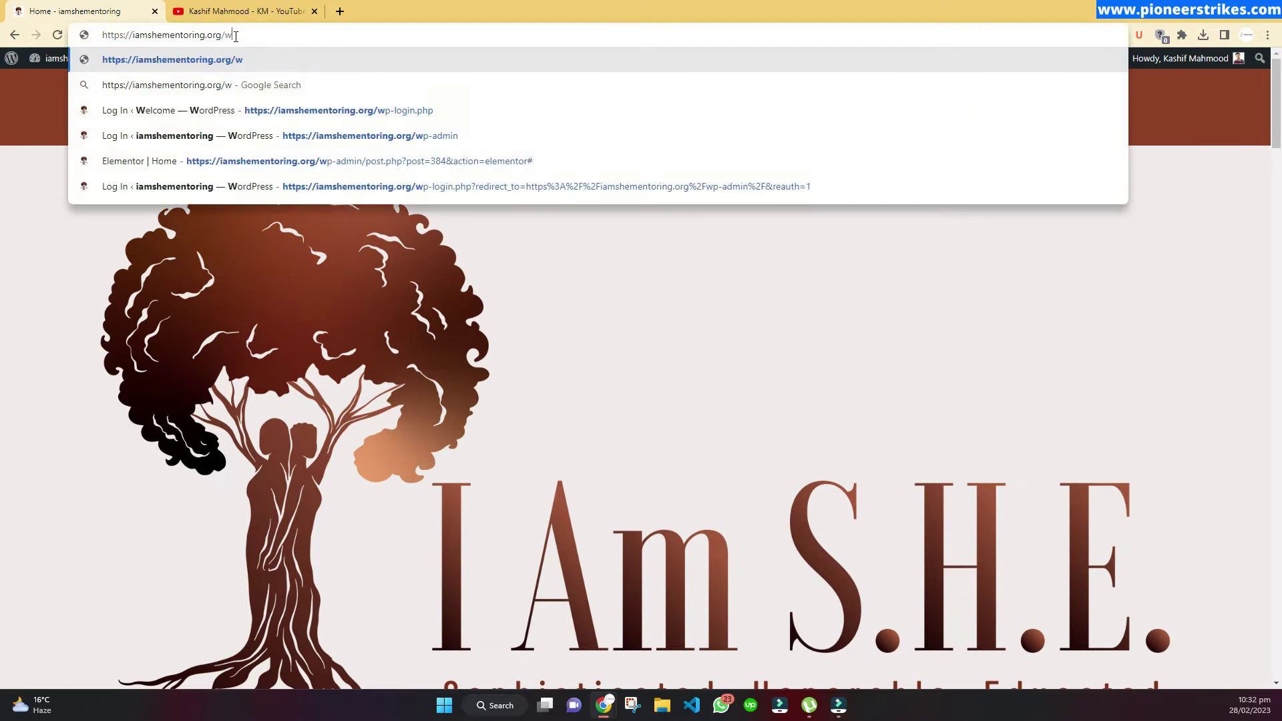
type("p-ad")
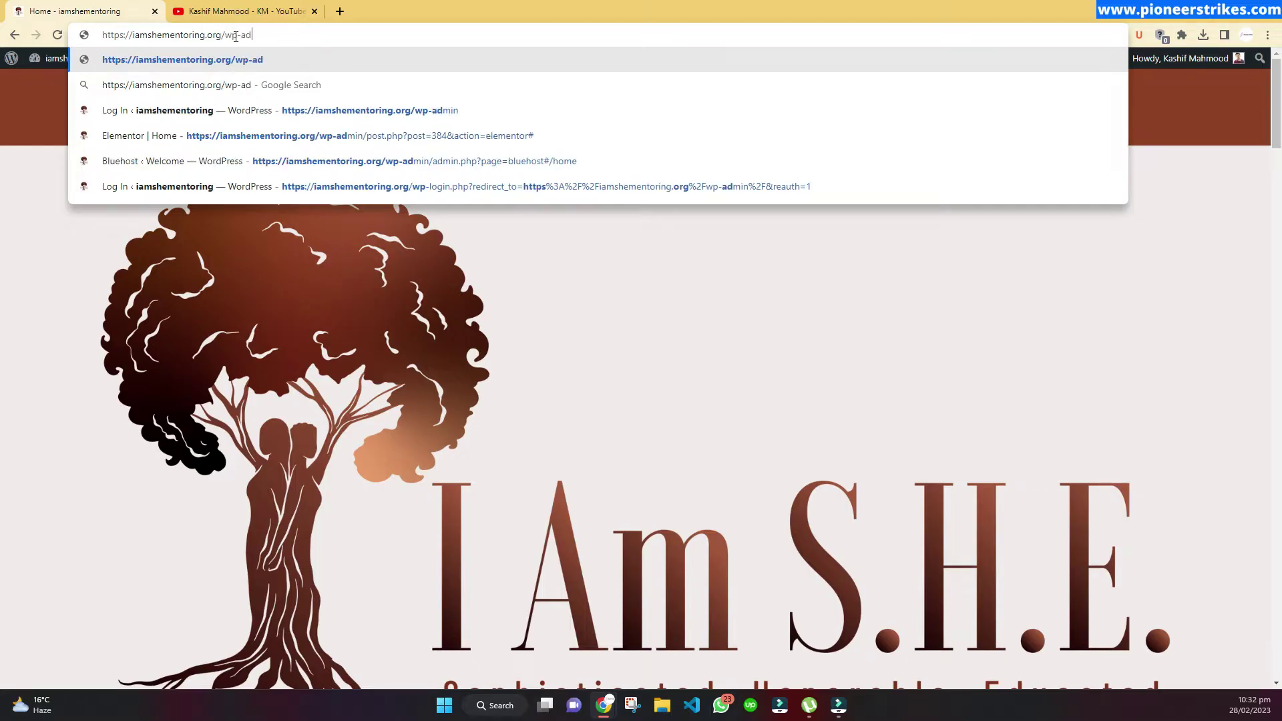
type("min")
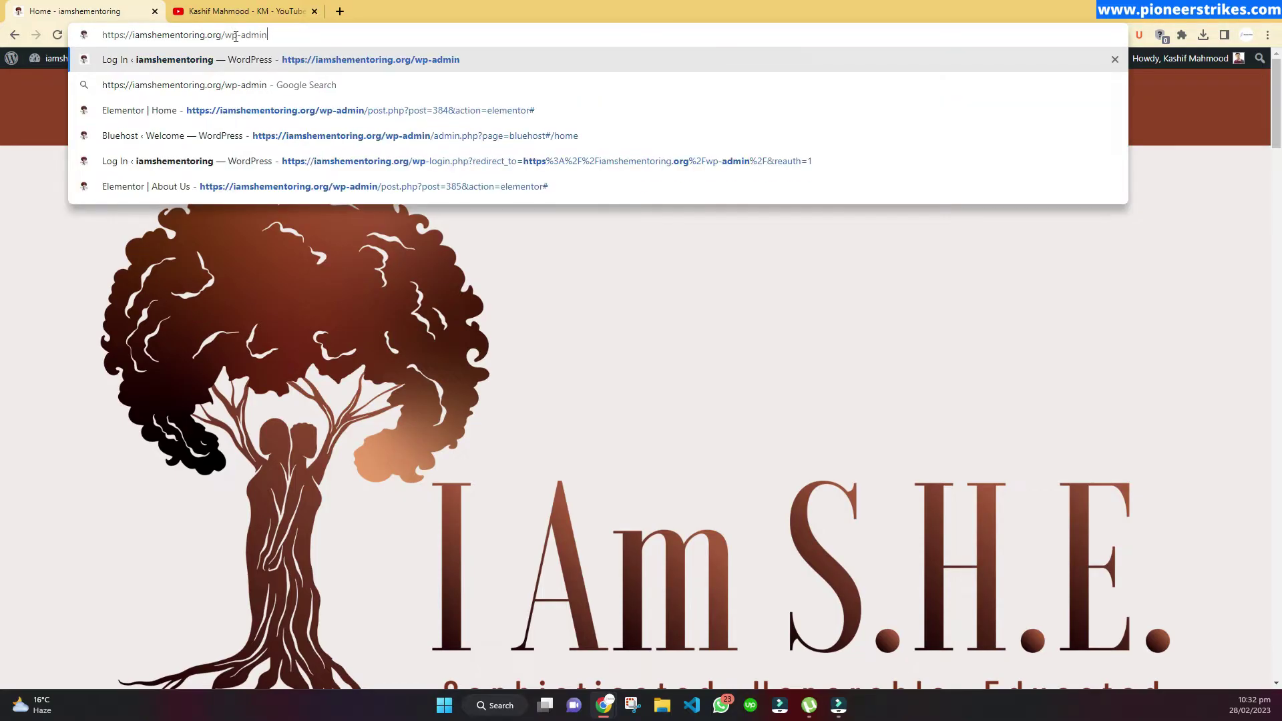
key("Return")
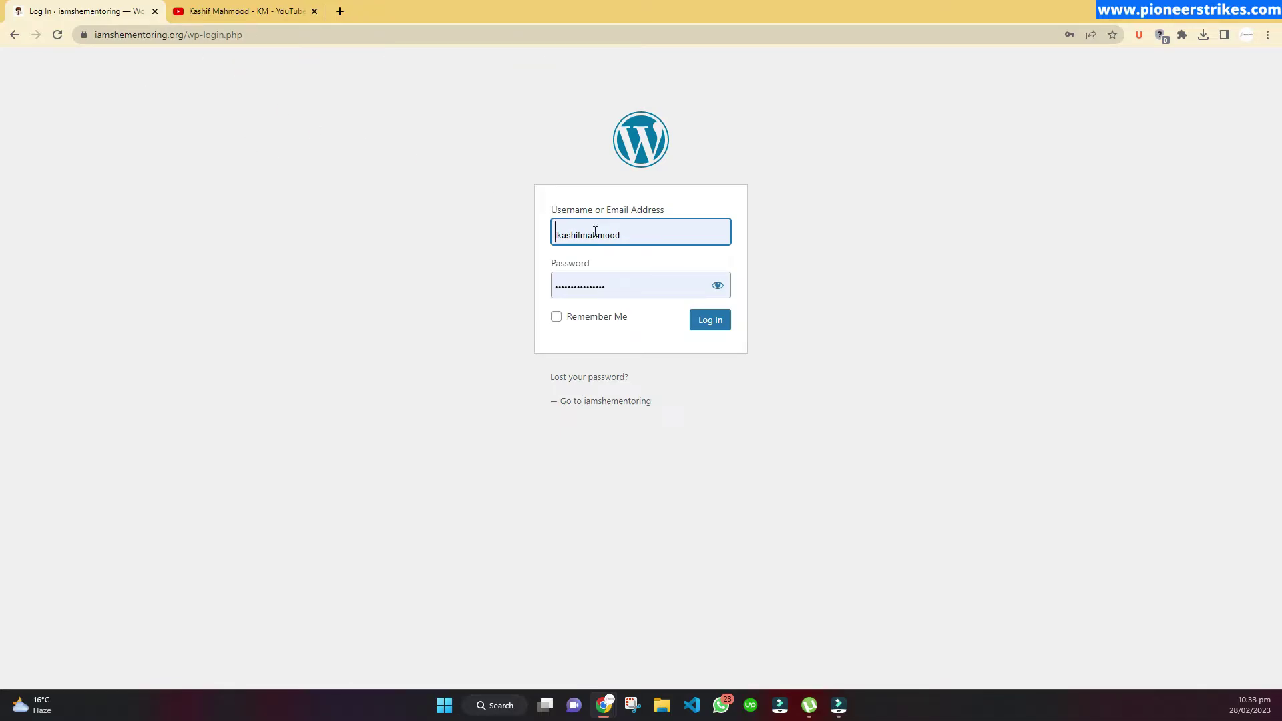
Log in with Remember Me ticked, then open Visit Site in a background tab
left_click(556, 318)
left_click(552, 237)
left_click_drag(648, 238, 552, 238)
left_click(527, 250)
left_click_drag(554, 287, 703, 289)
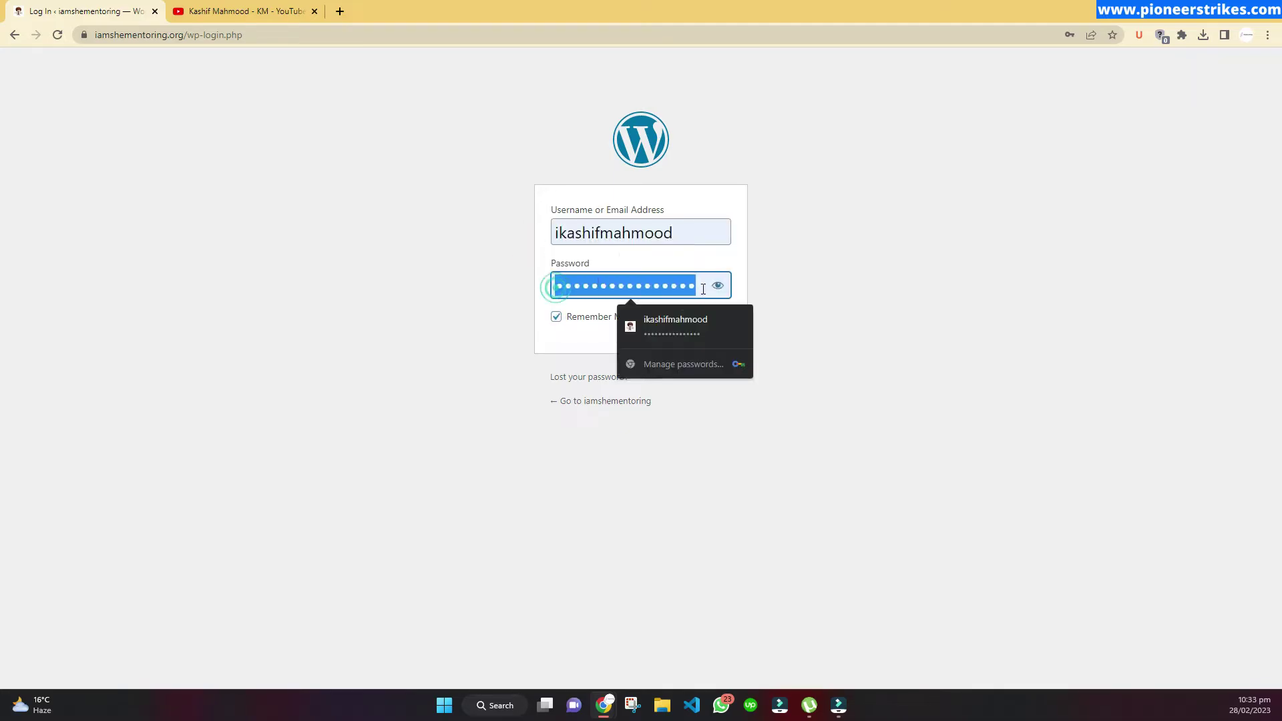
left_click(494, 292)
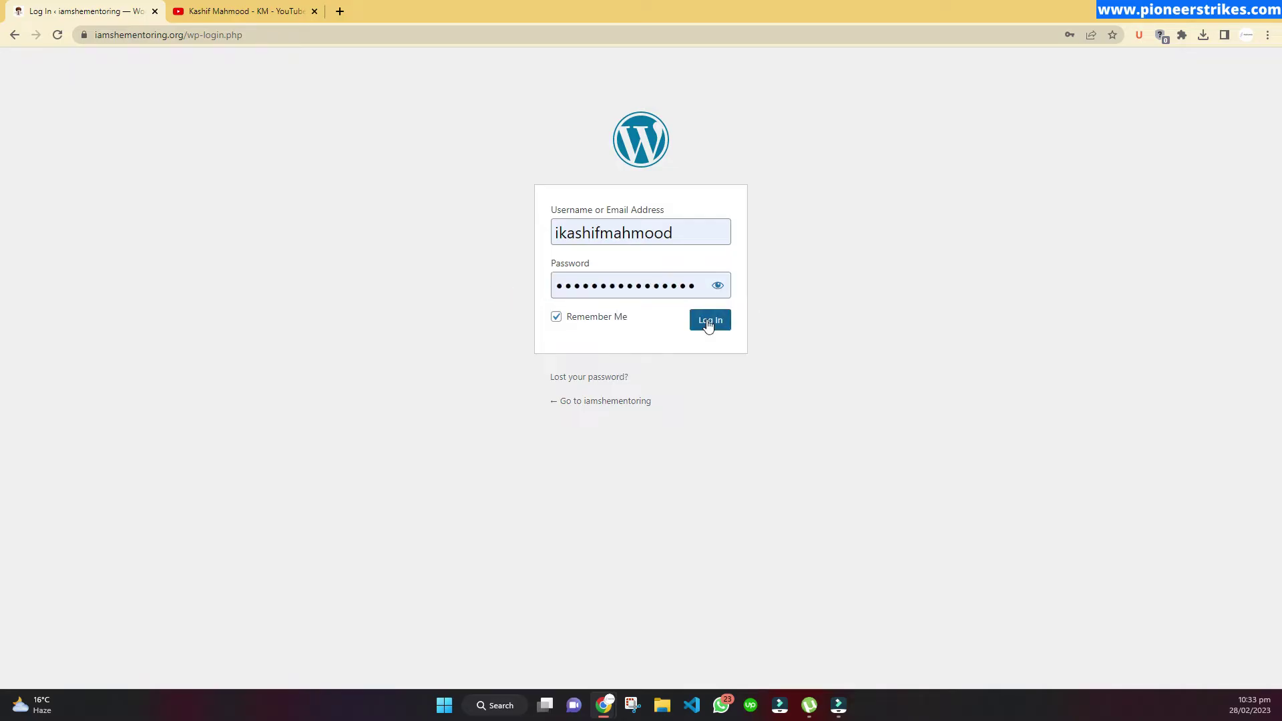
left_click(709, 323)
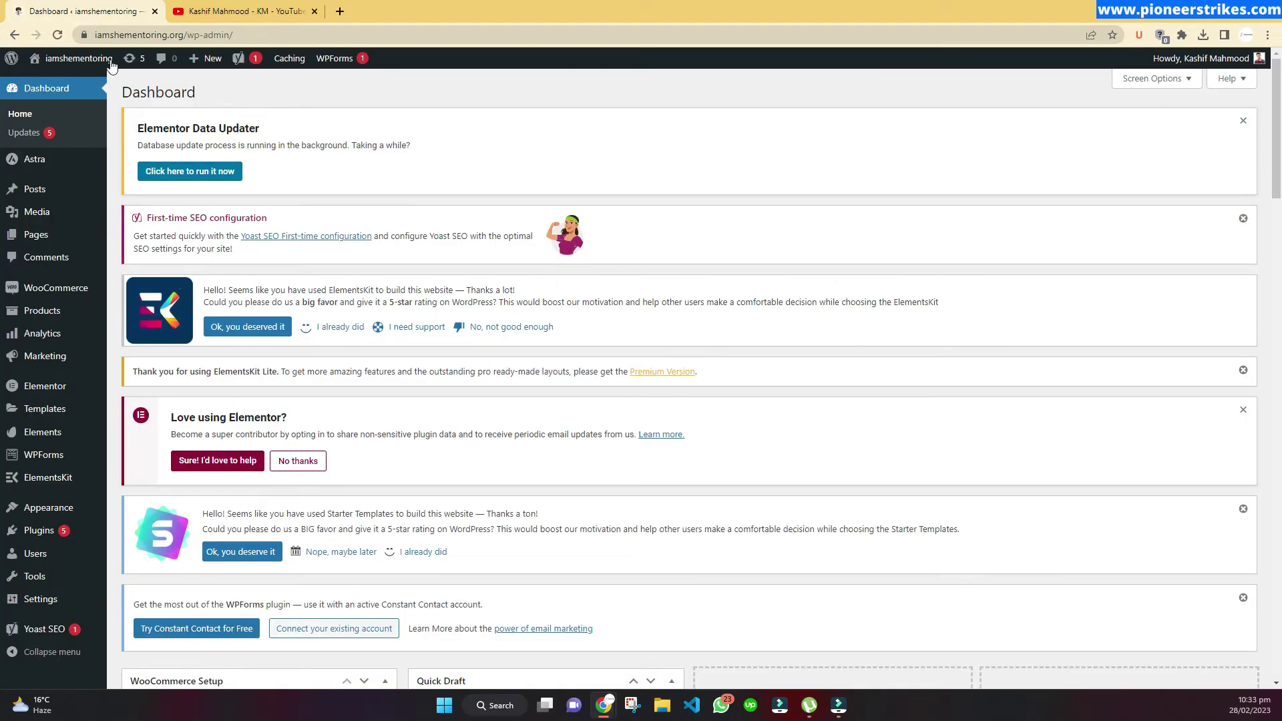
mouse_move(96, 62)
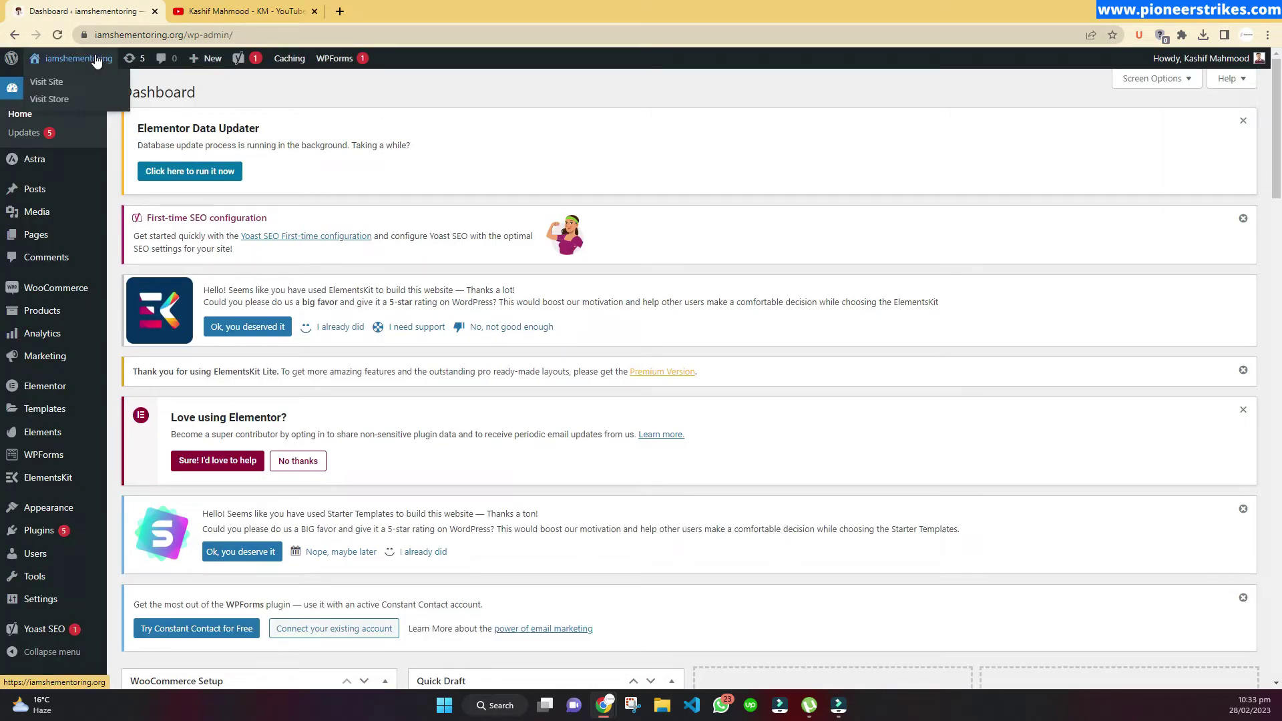
middle_click(54, 81)
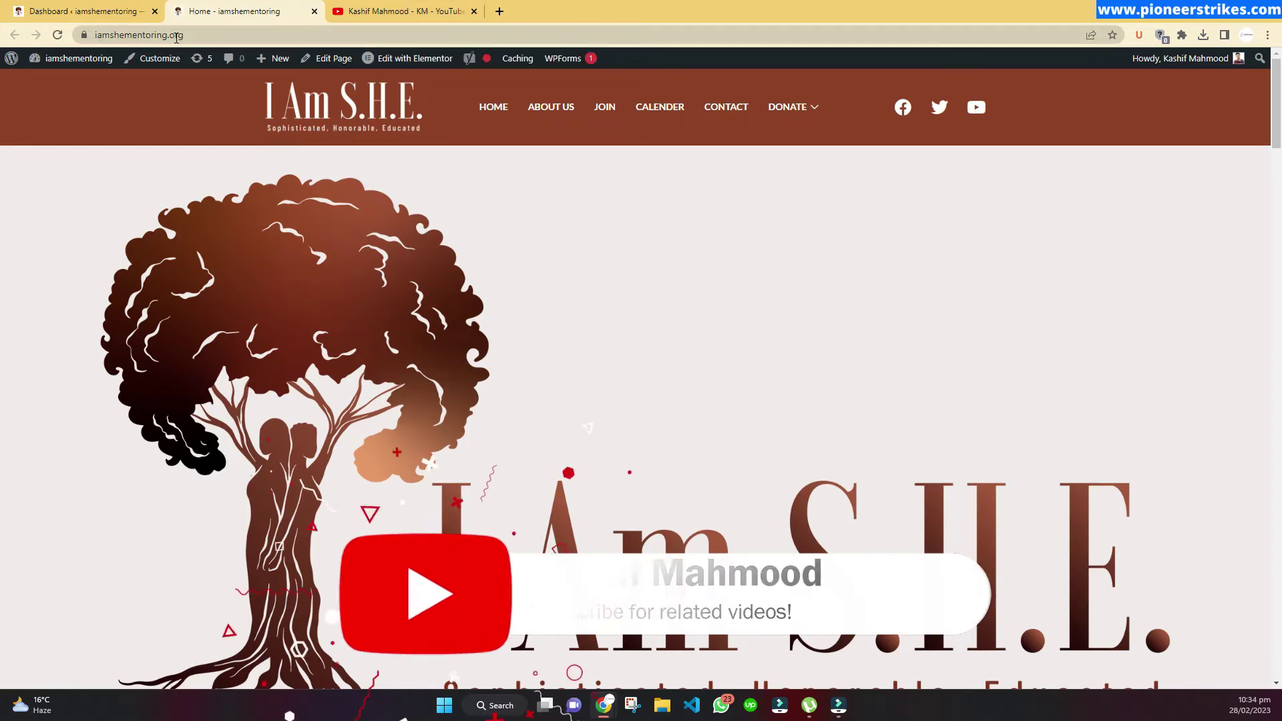
Open the Home page's Edit Page link in a new tab and switch to it
left_click(154, 33)
left_click_drag(306, 35, 91, 38)
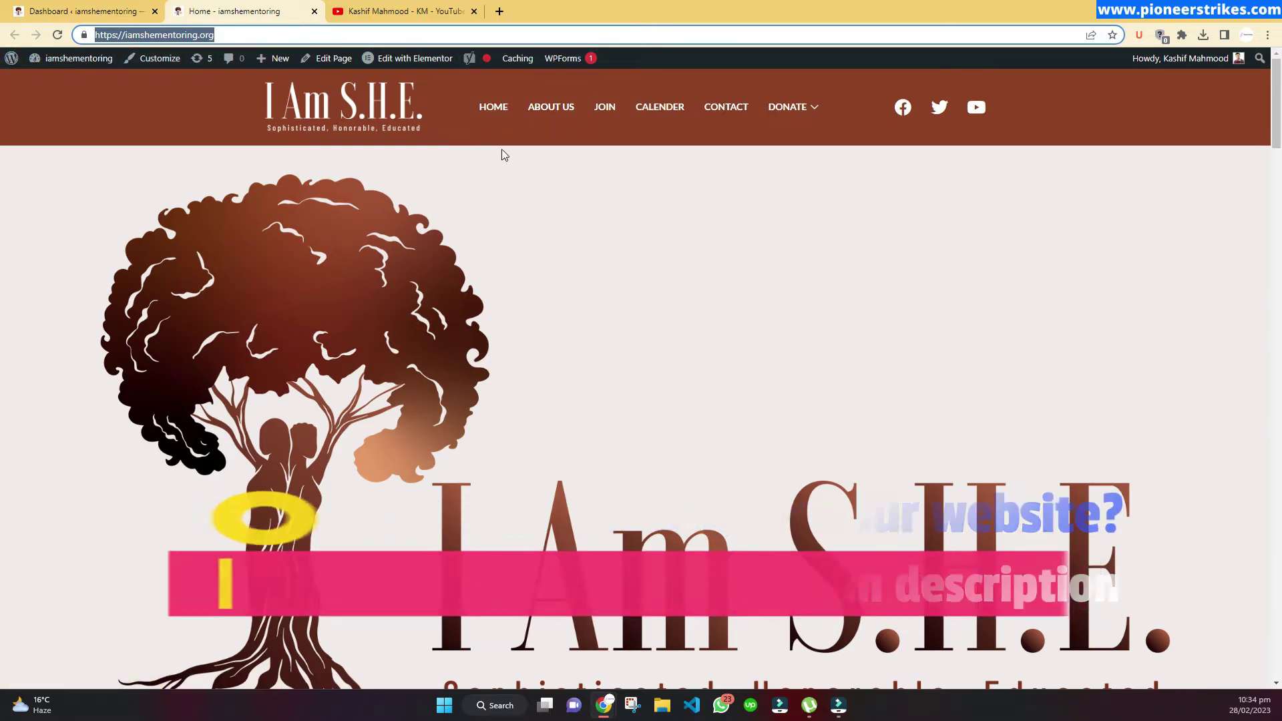
left_click(620, 215)
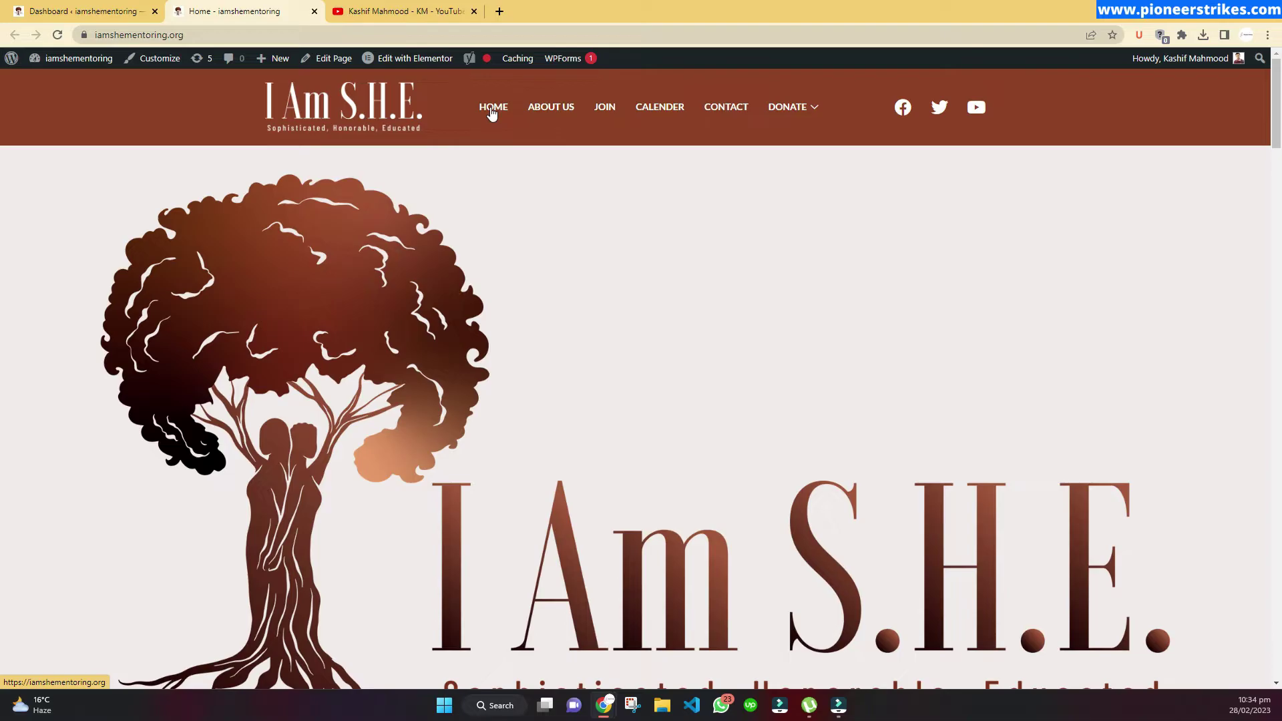
right_click(333, 59)
left_click(404, 75)
mouse_move(386, 67)
left_click(388, 8)
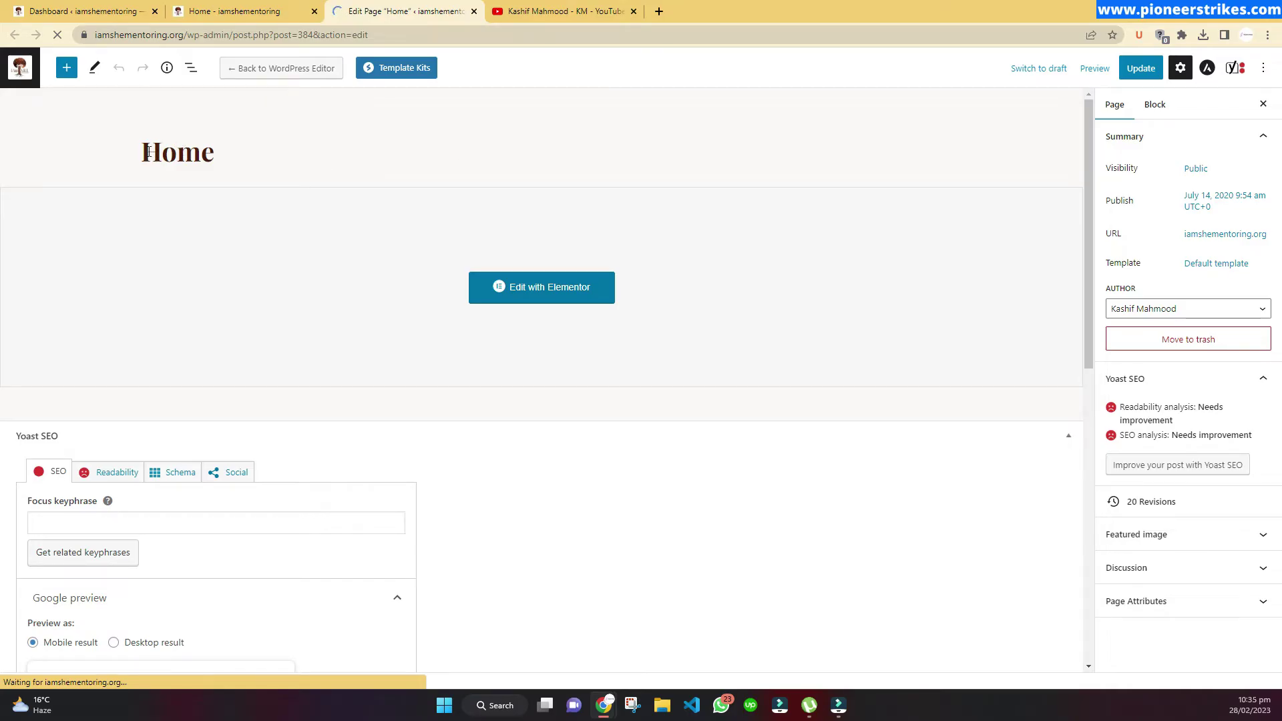
Select and deselect the 'Home' title once the block editor has loaded
left_click_drag(148, 153, 213, 154)
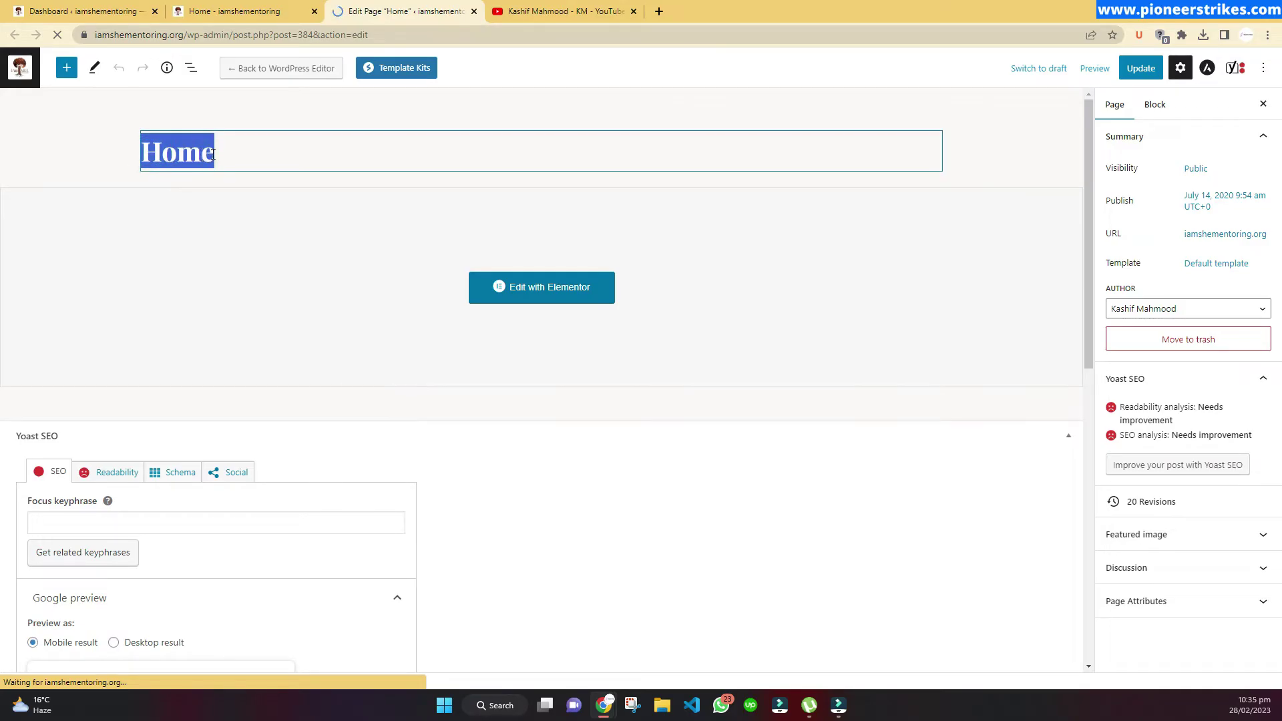
left_click(121, 160)
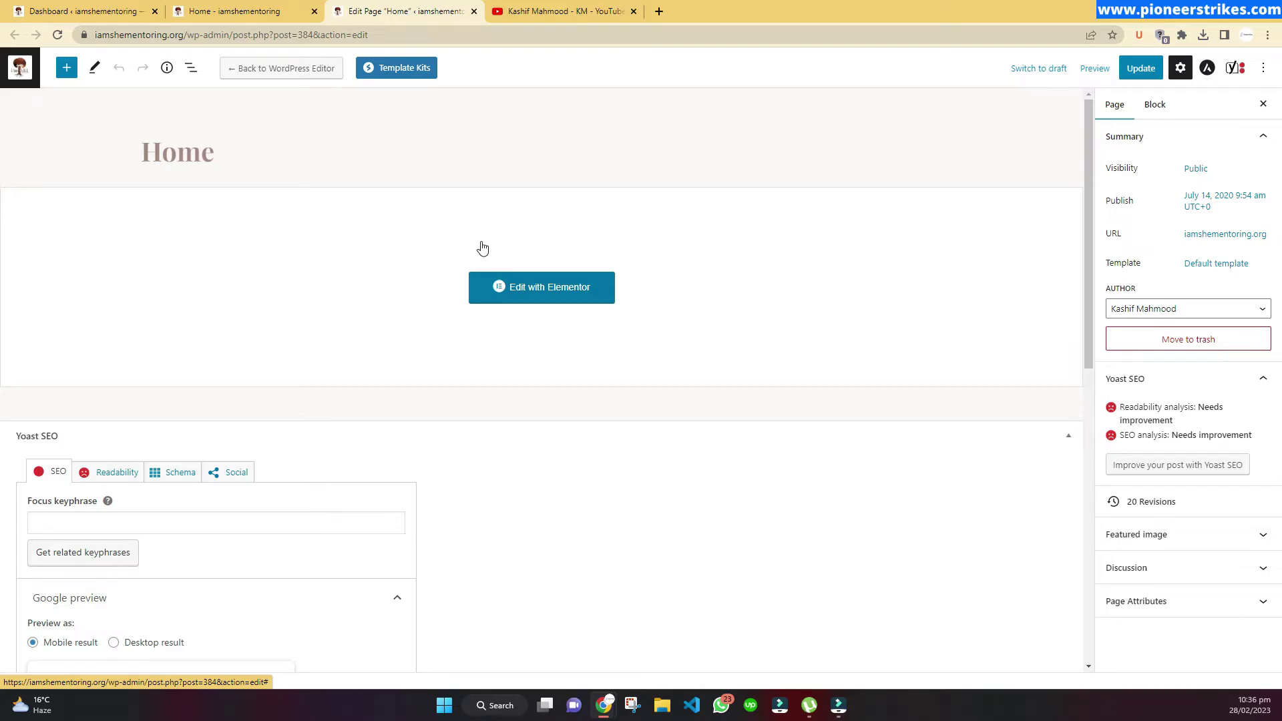
Launch Edit with Elementor for the Home page, glancing at the live site while it loads
left_click(542, 301)
left_click(543, 302)
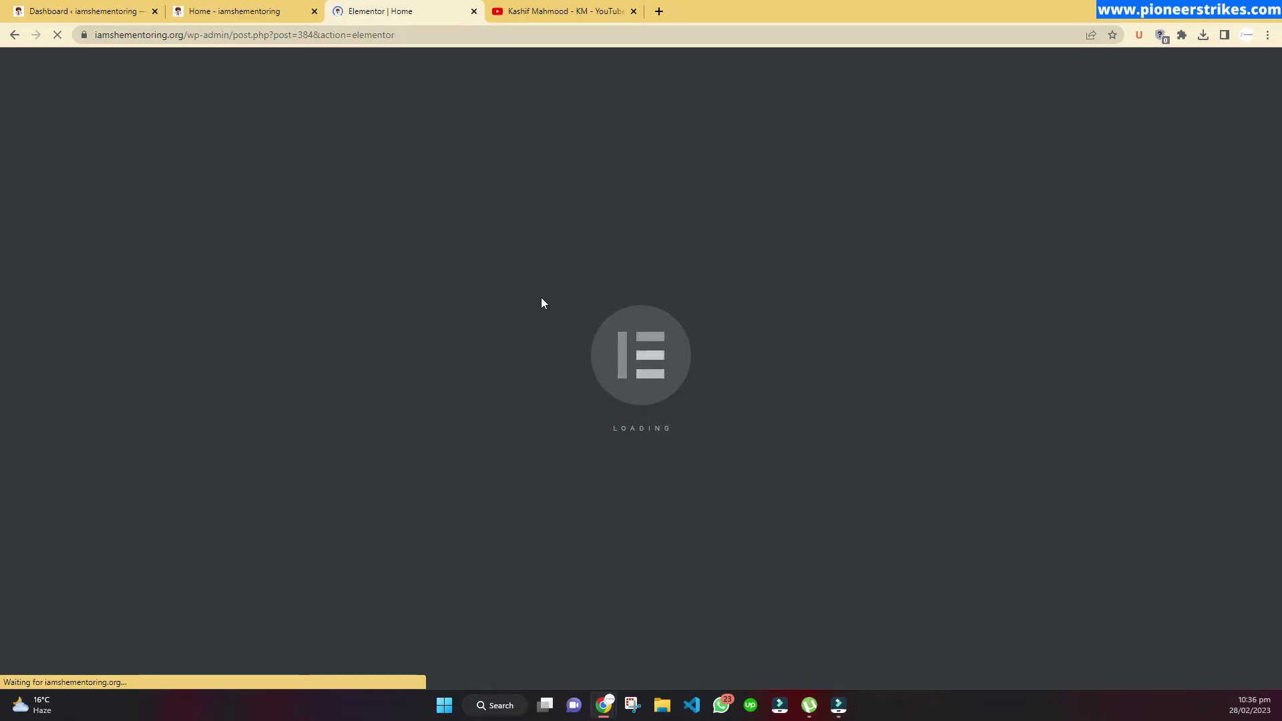
key("ctrl+shift+Tab")
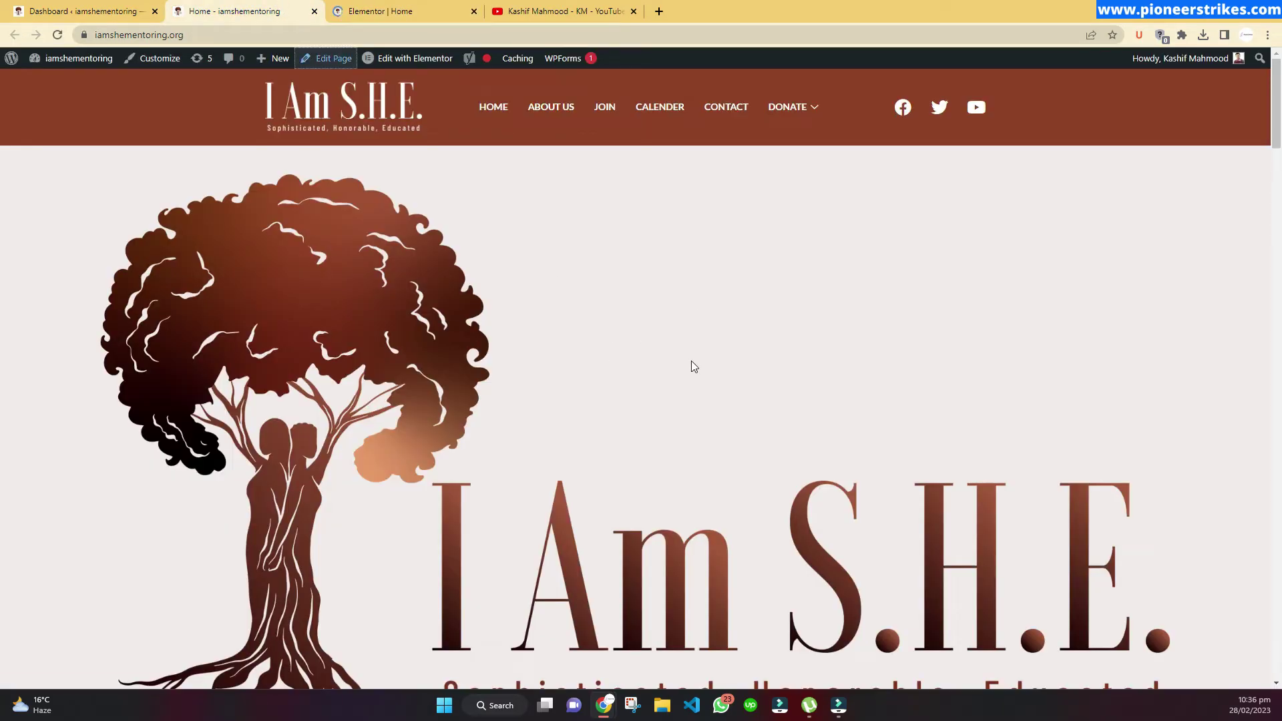
left_click(399, 8)
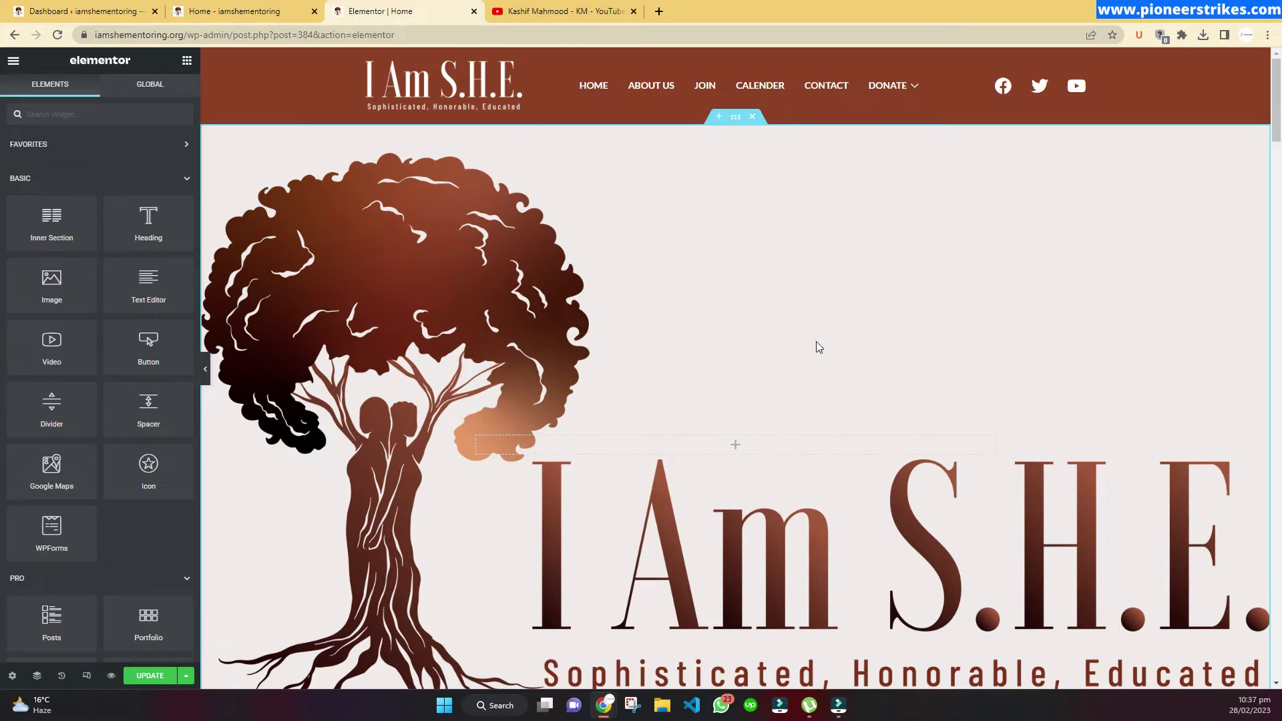
Check the hero section's background styling, then open the S.H.E. logo image settings
left_click(735, 116)
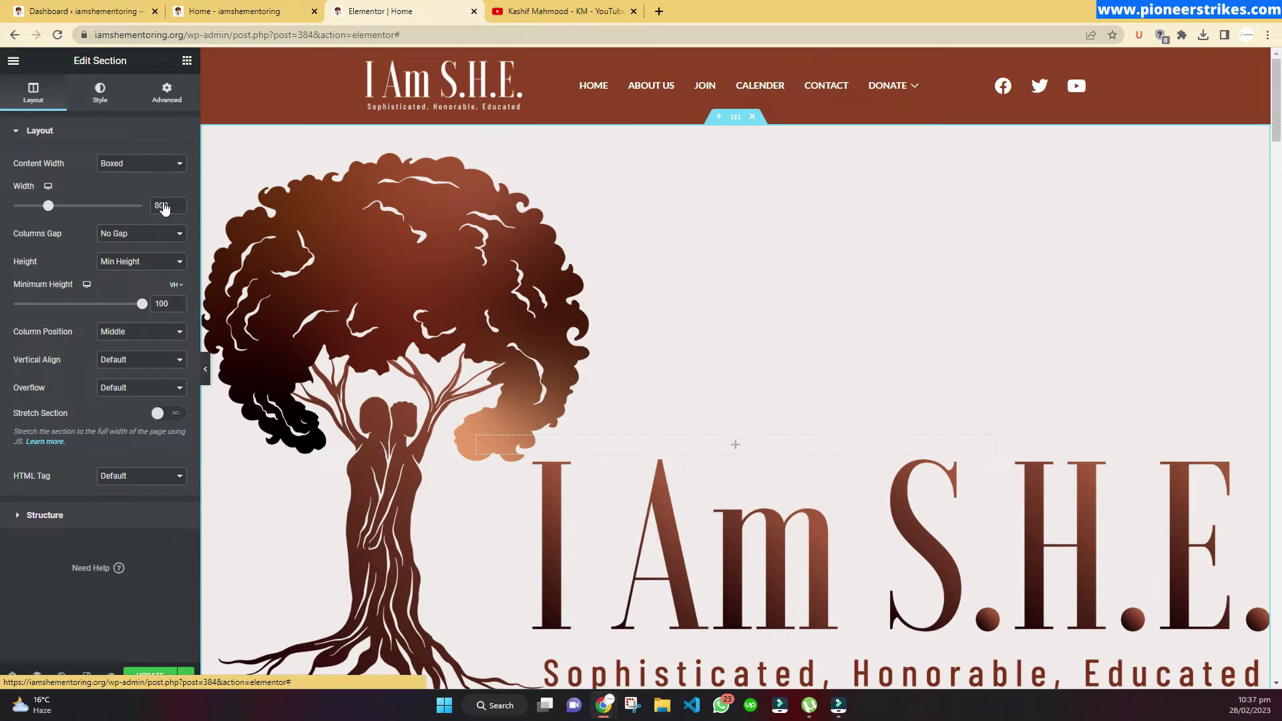
left_click(101, 92)
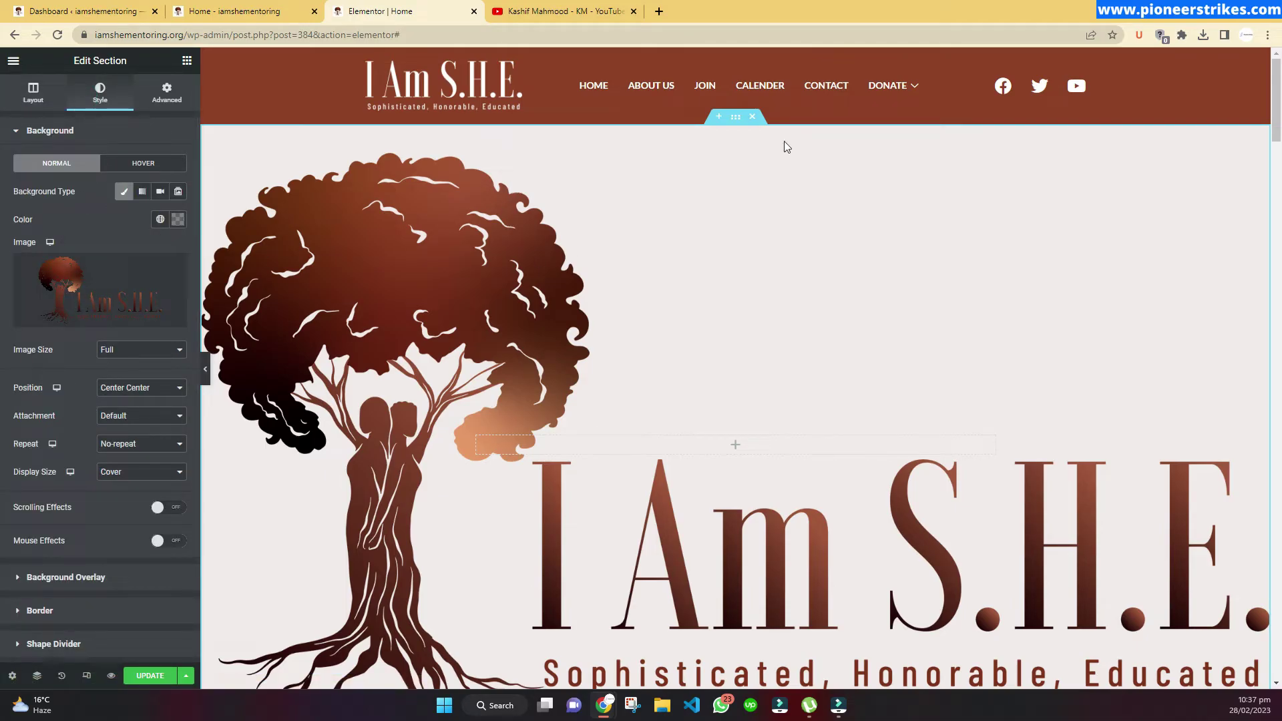
left_click(731, 127)
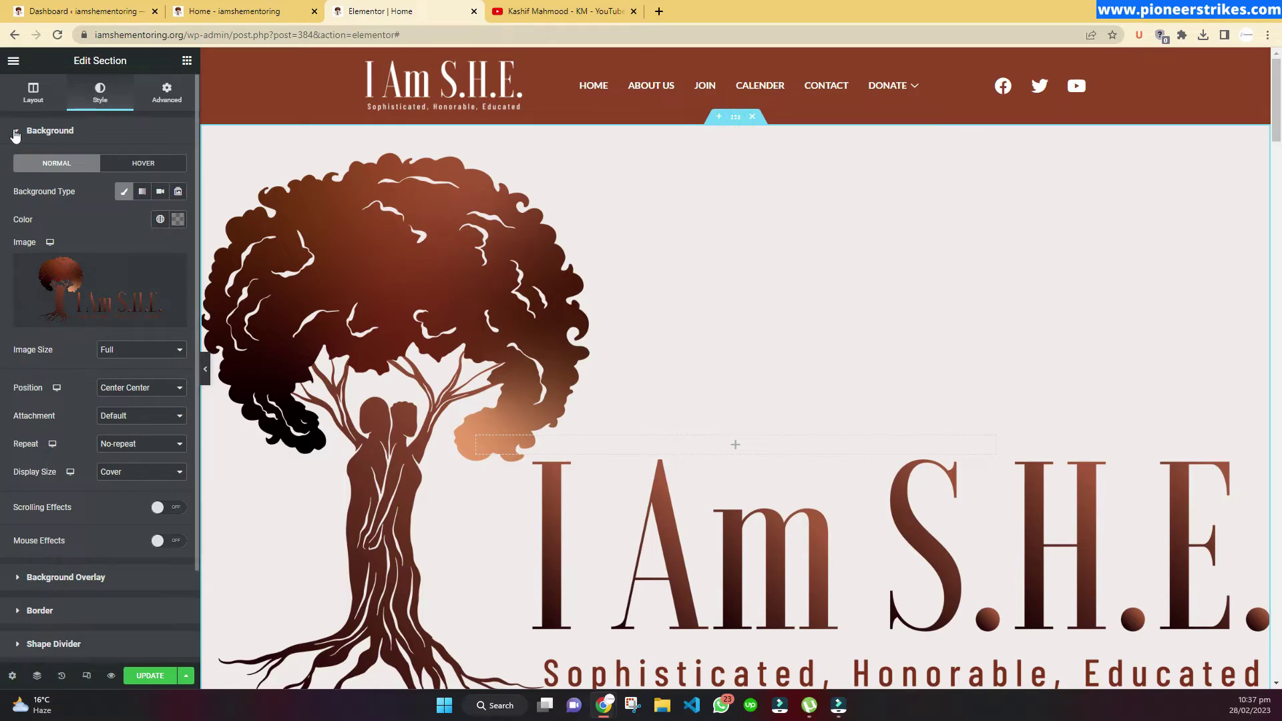
scroll(652, 326, "down", 9)
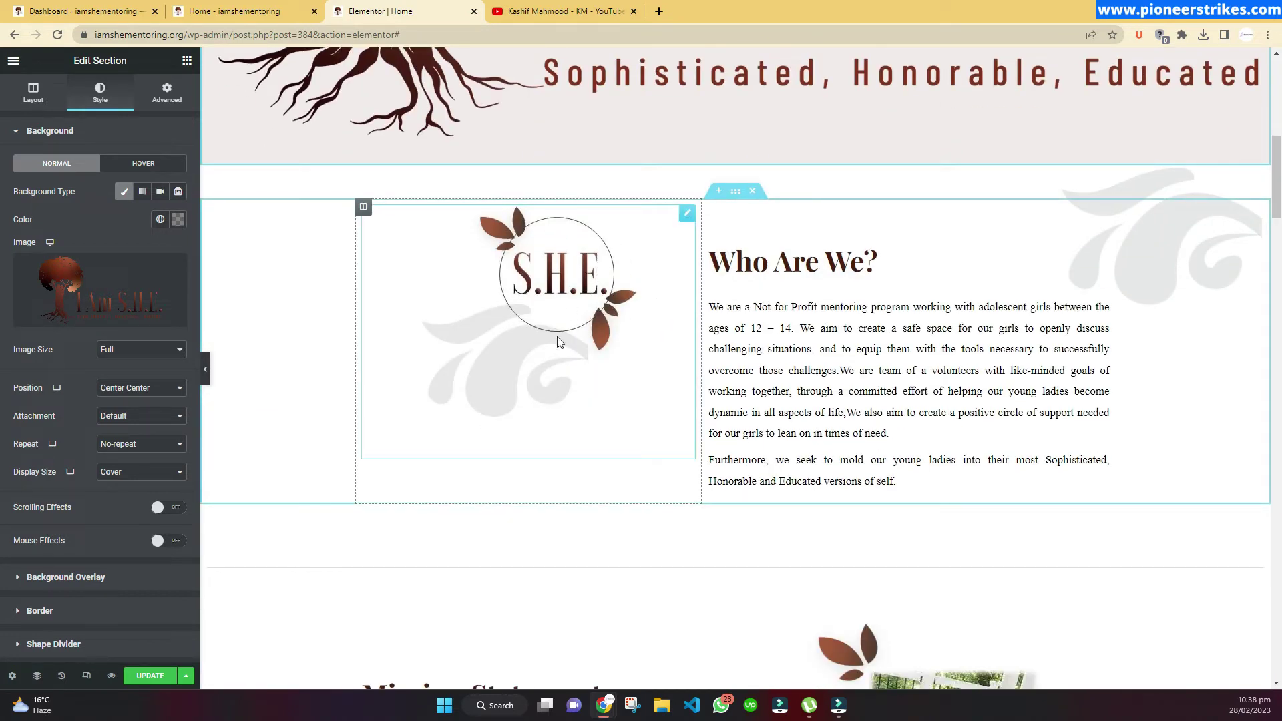
left_click(686, 215)
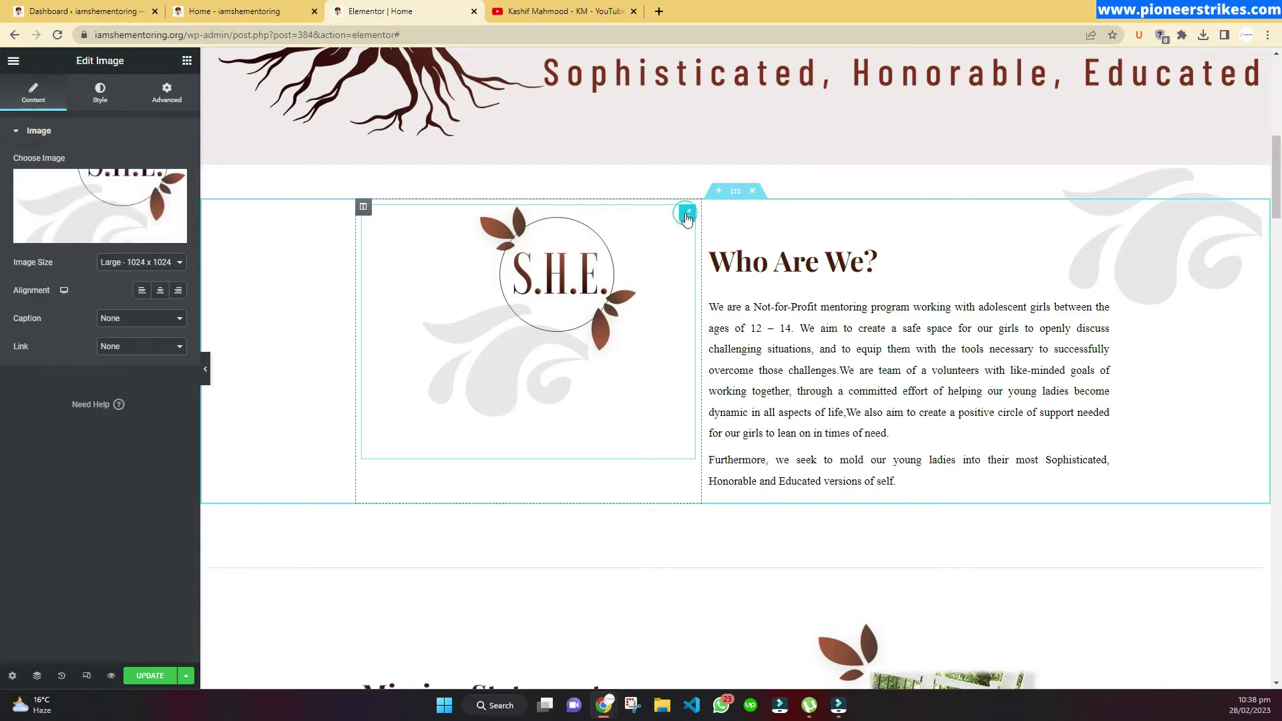
left_click(59, 227)
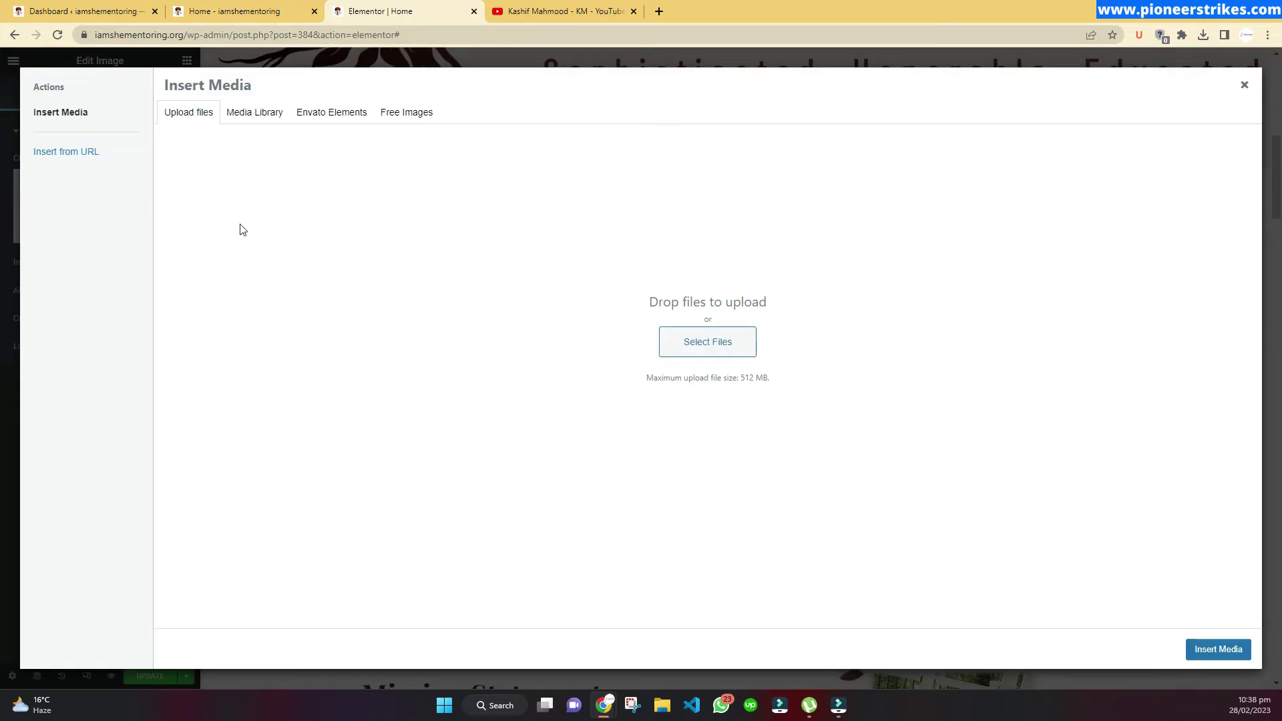
left_click(259, 115)
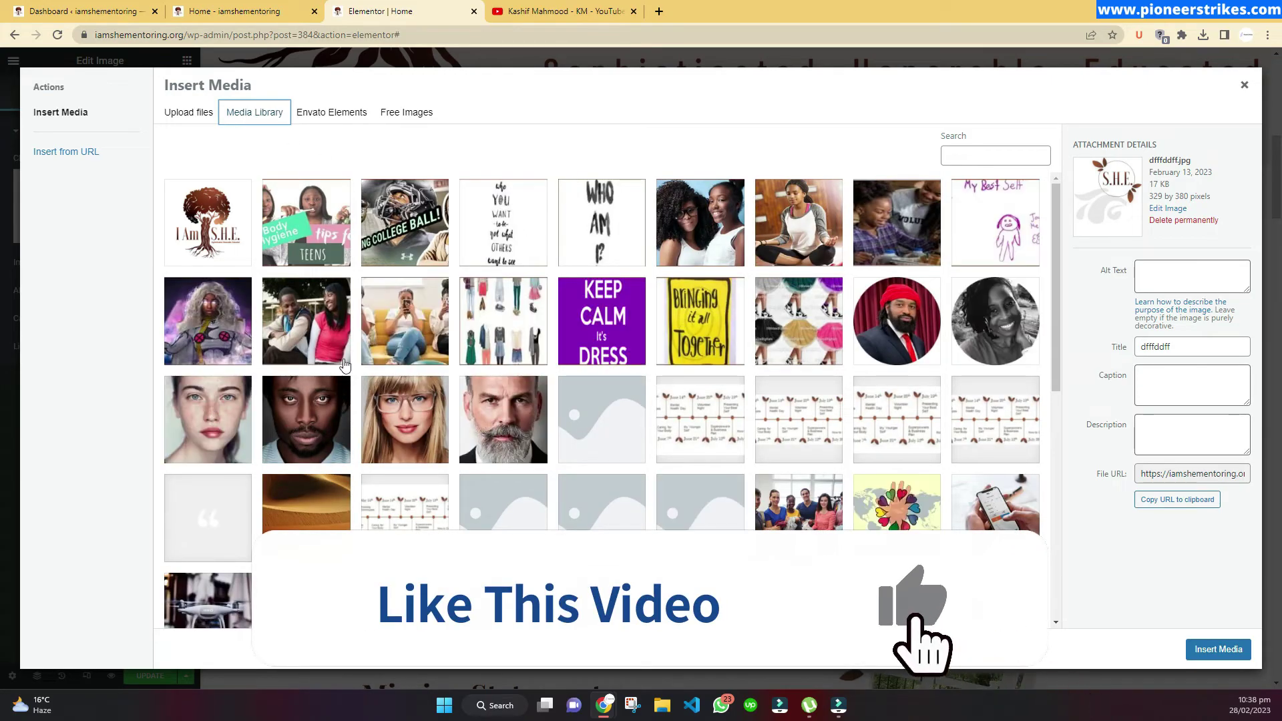
left_click(188, 112)
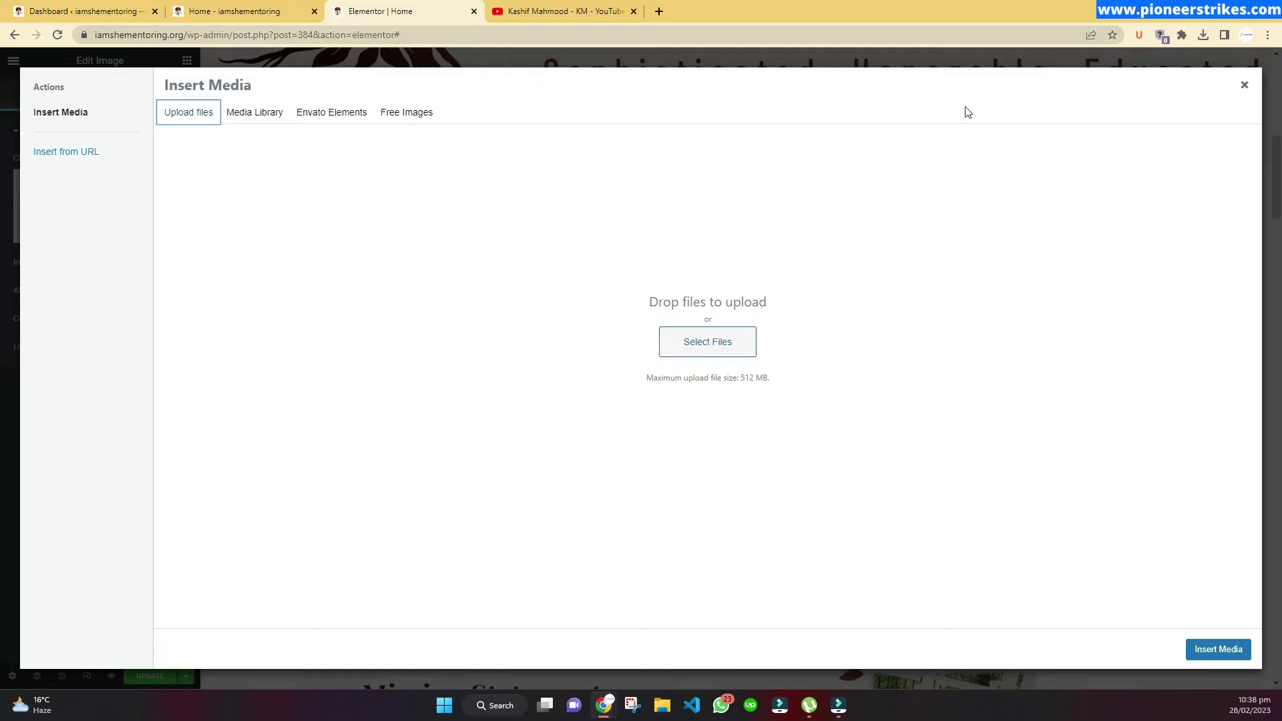
left_click(1245, 86)
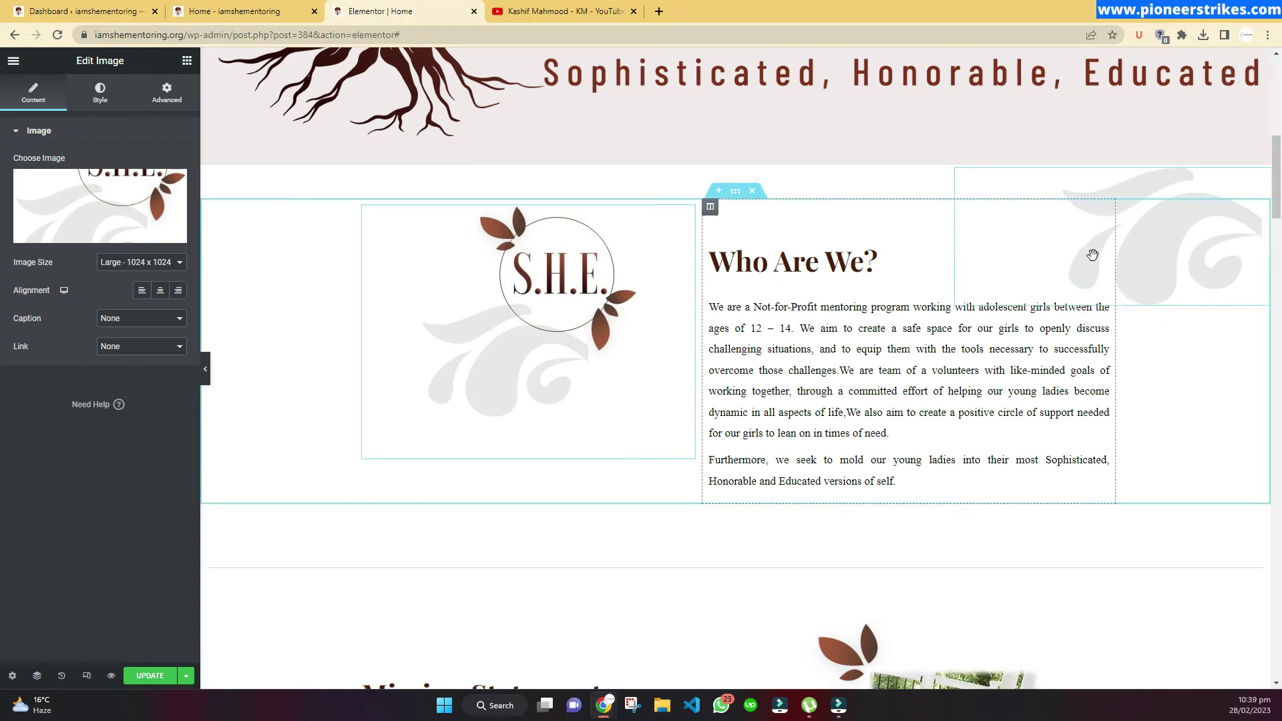
left_click(904, 259)
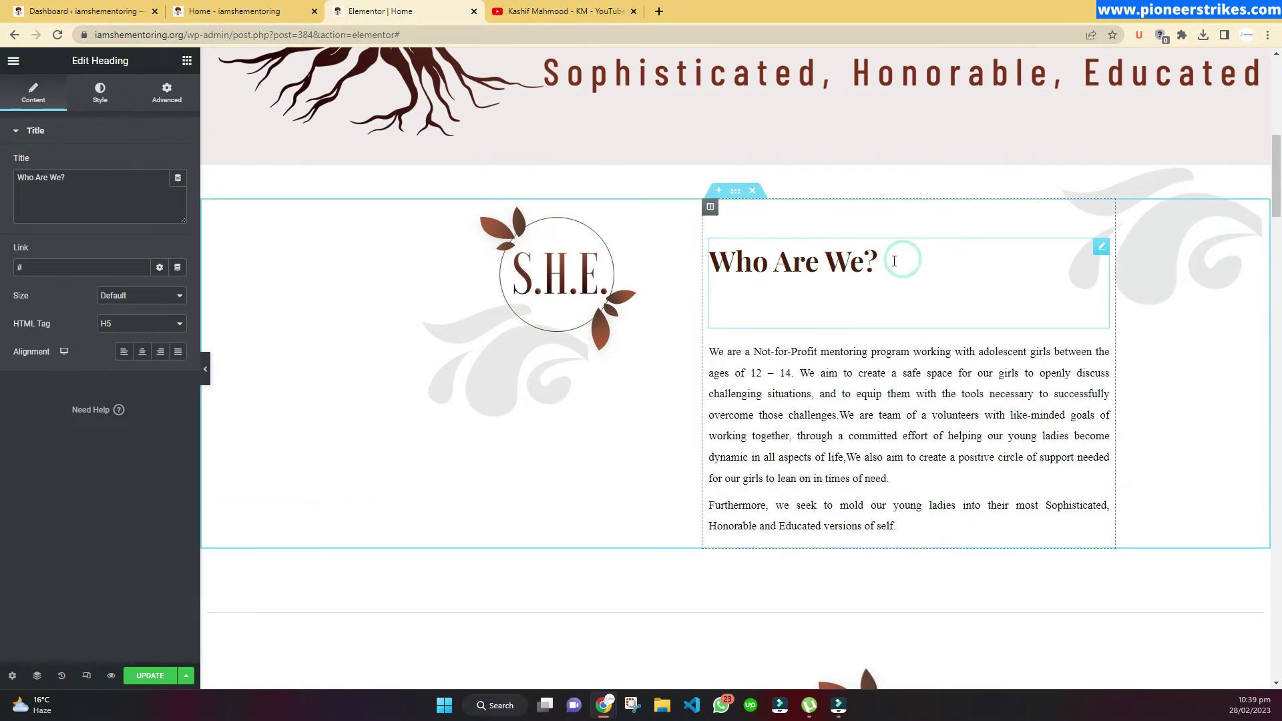
triple_click(93, 180)
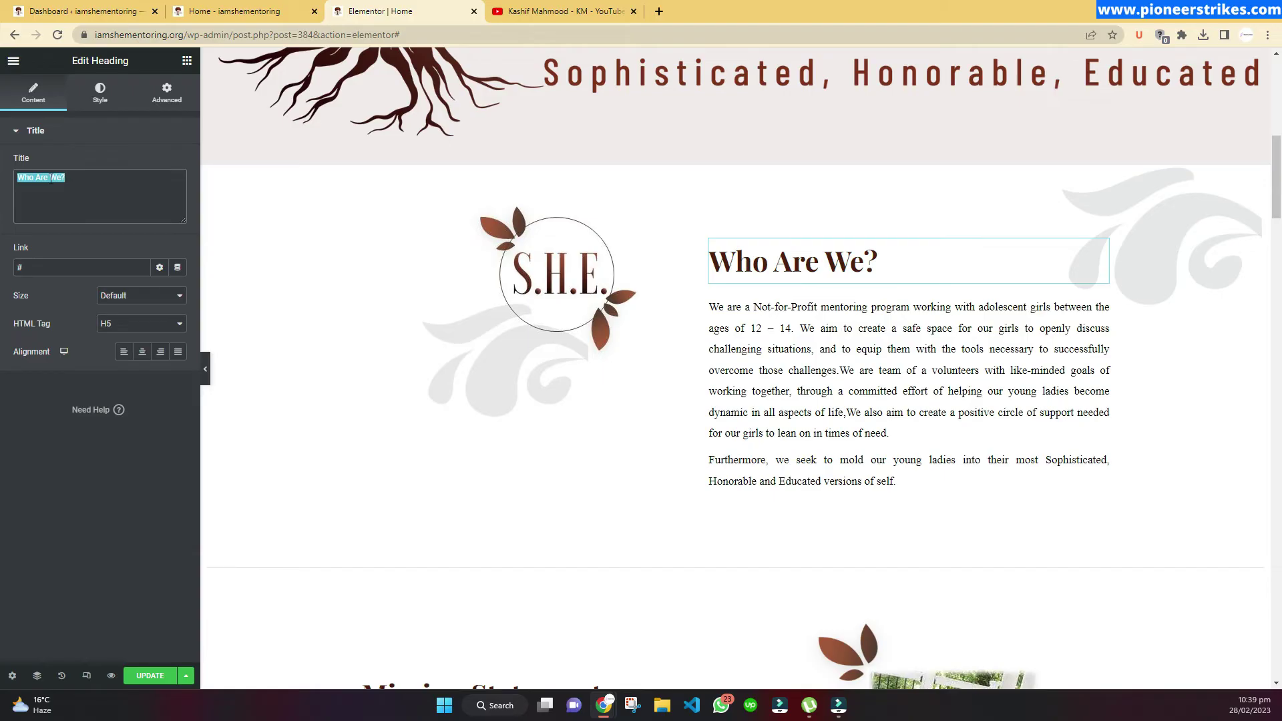
type("About Us")
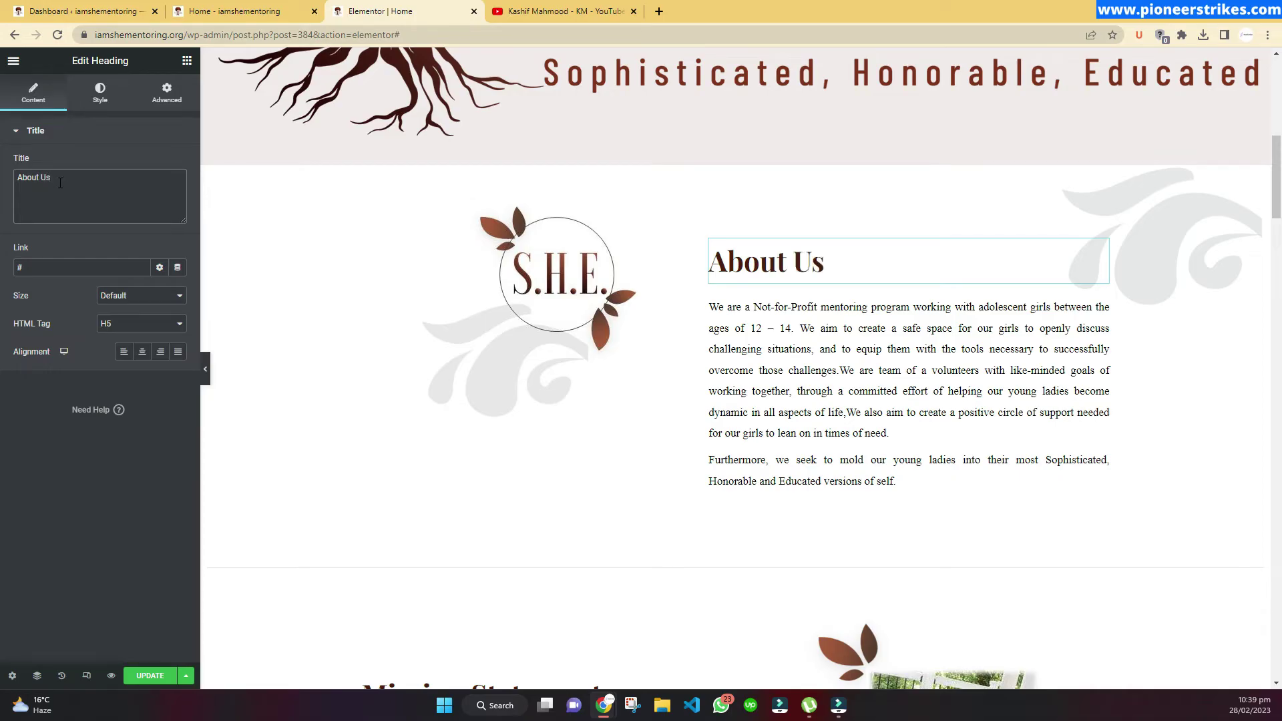
triple_click(62, 179)
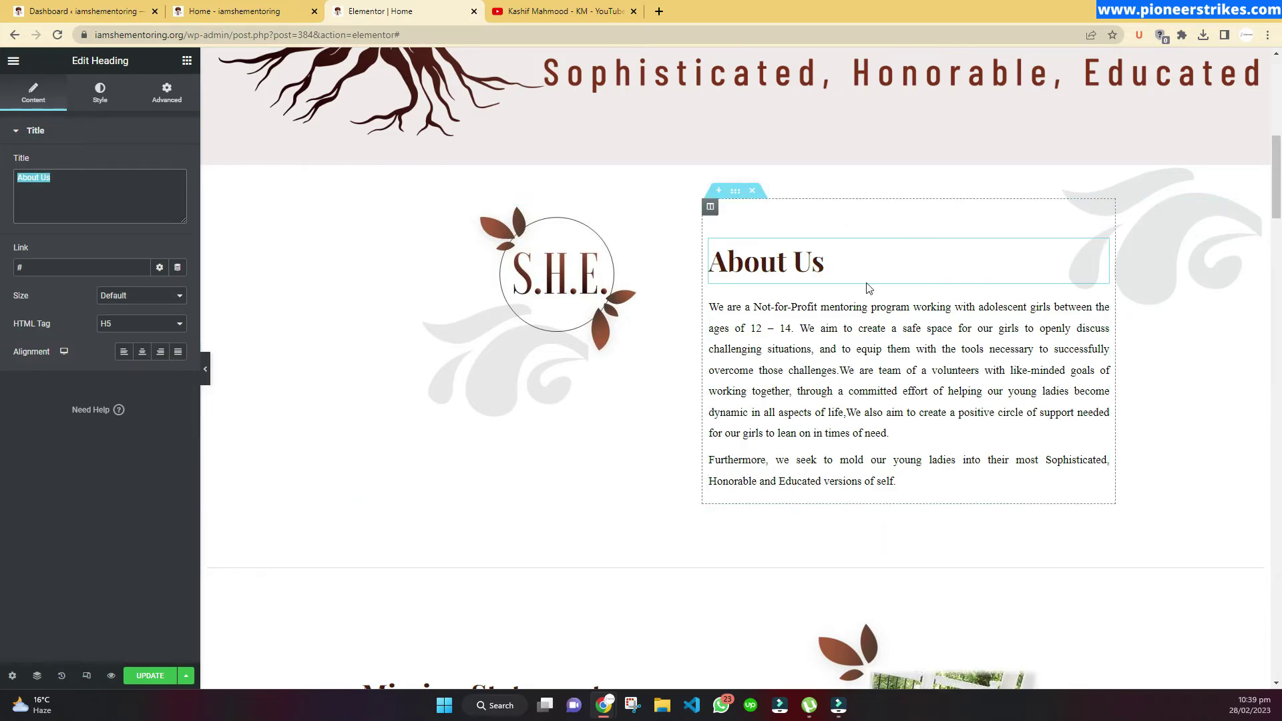
key("BackSpace")
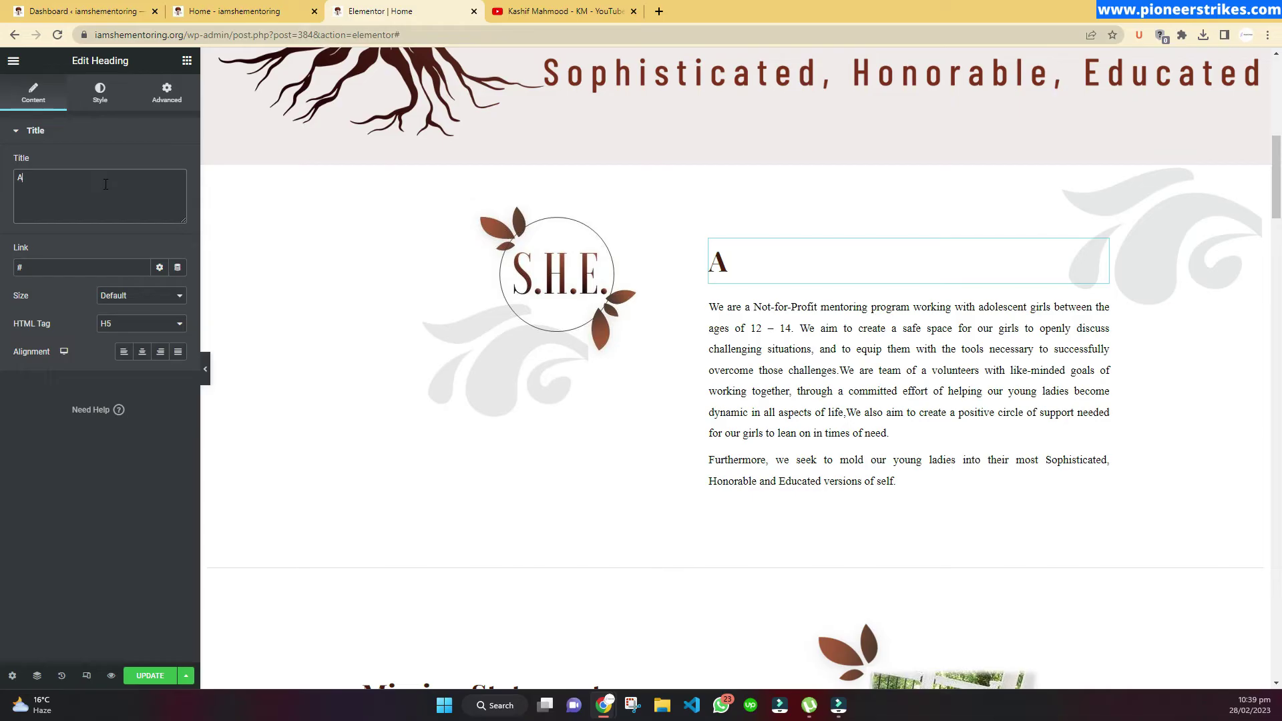
key("ctrl+z")
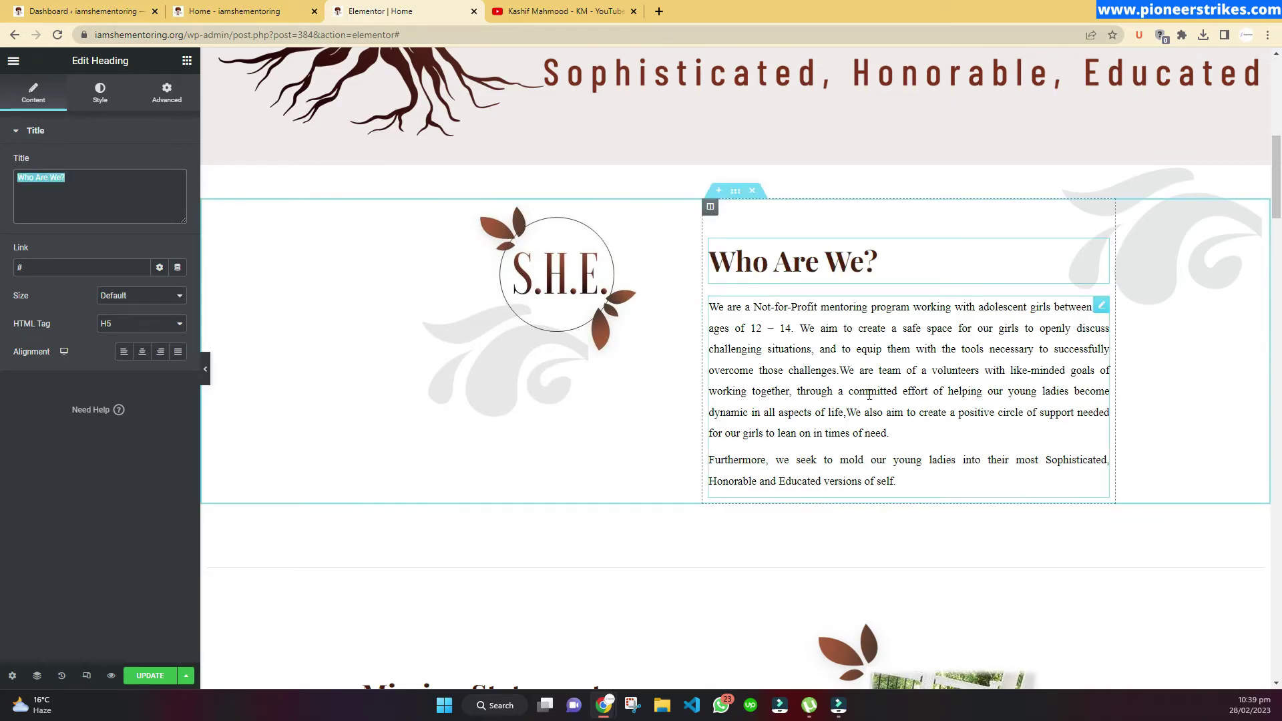
left_click(104, 505)
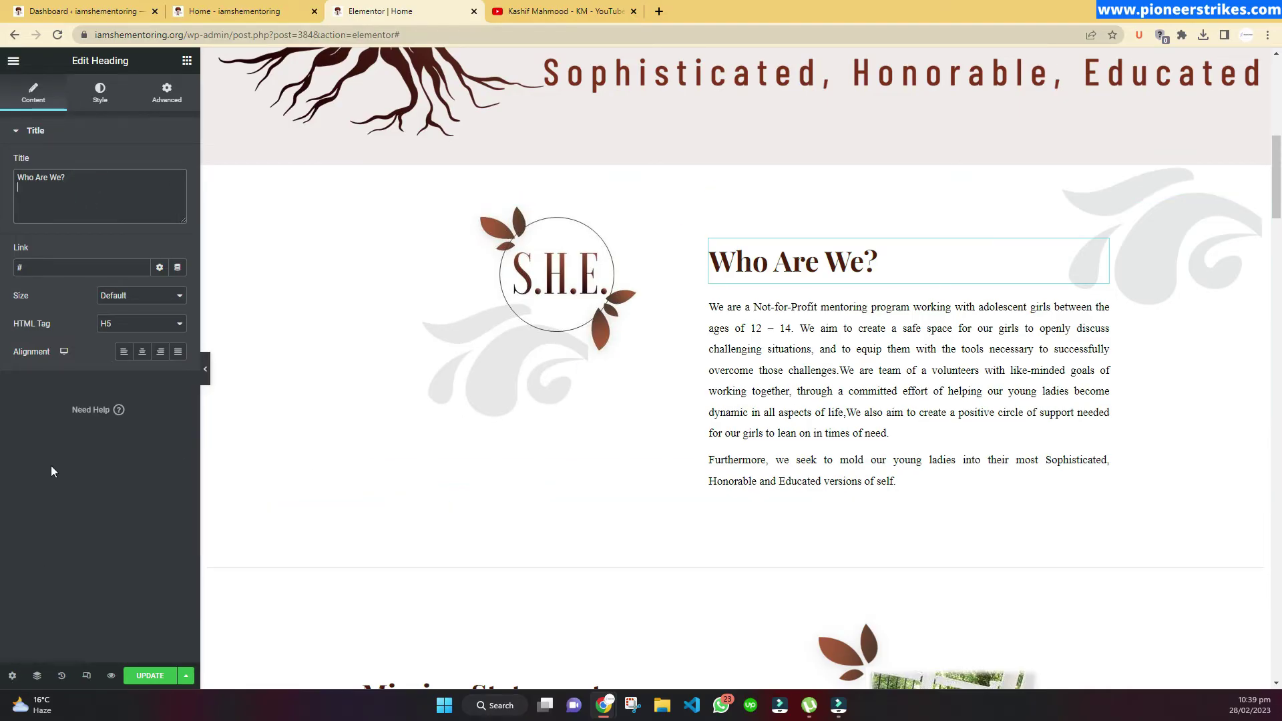
scroll(535, 434, "down", 6)
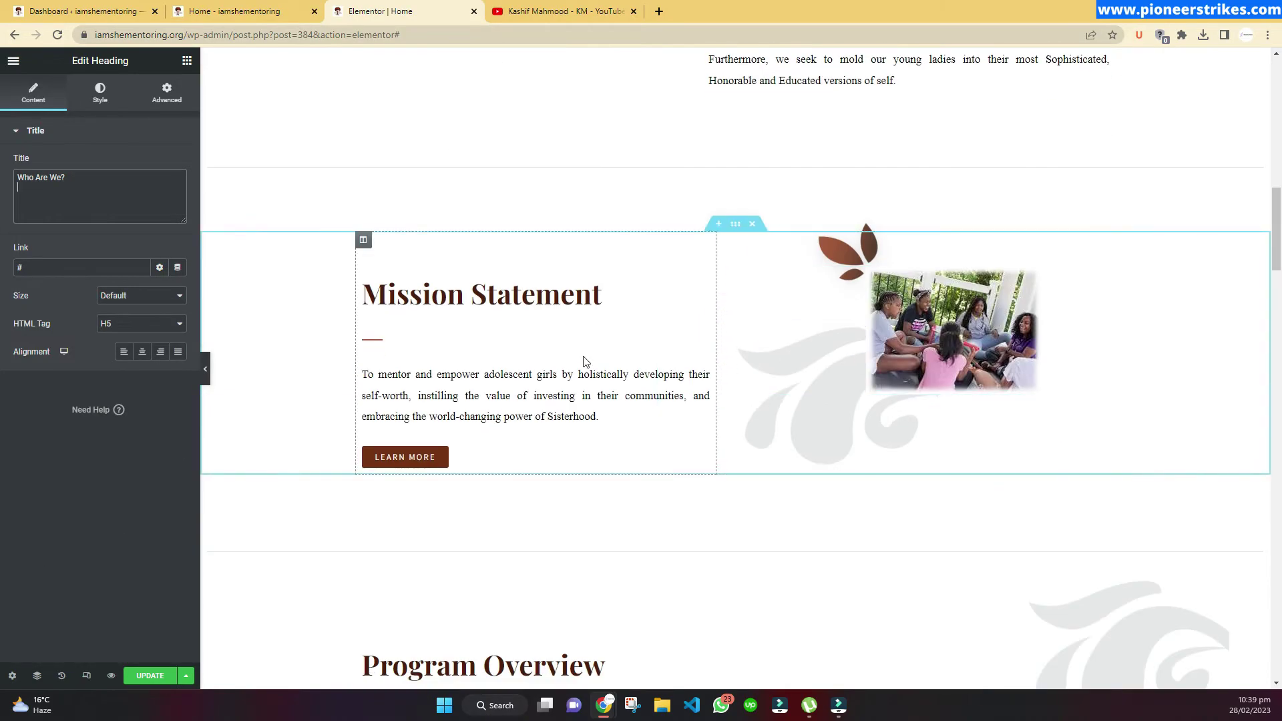
Review the Mission Statement heading, paragraph, and Learn More button's link and label
left_click(506, 302)
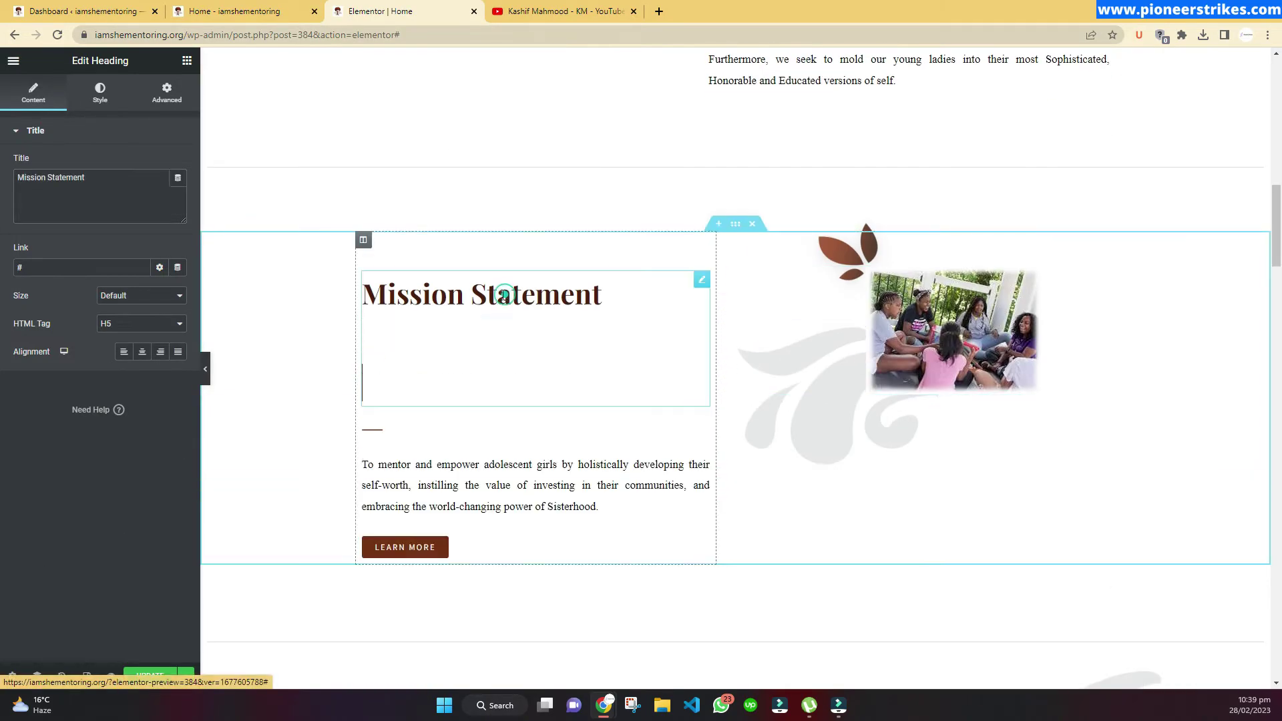
left_click(376, 424)
left_click(489, 456)
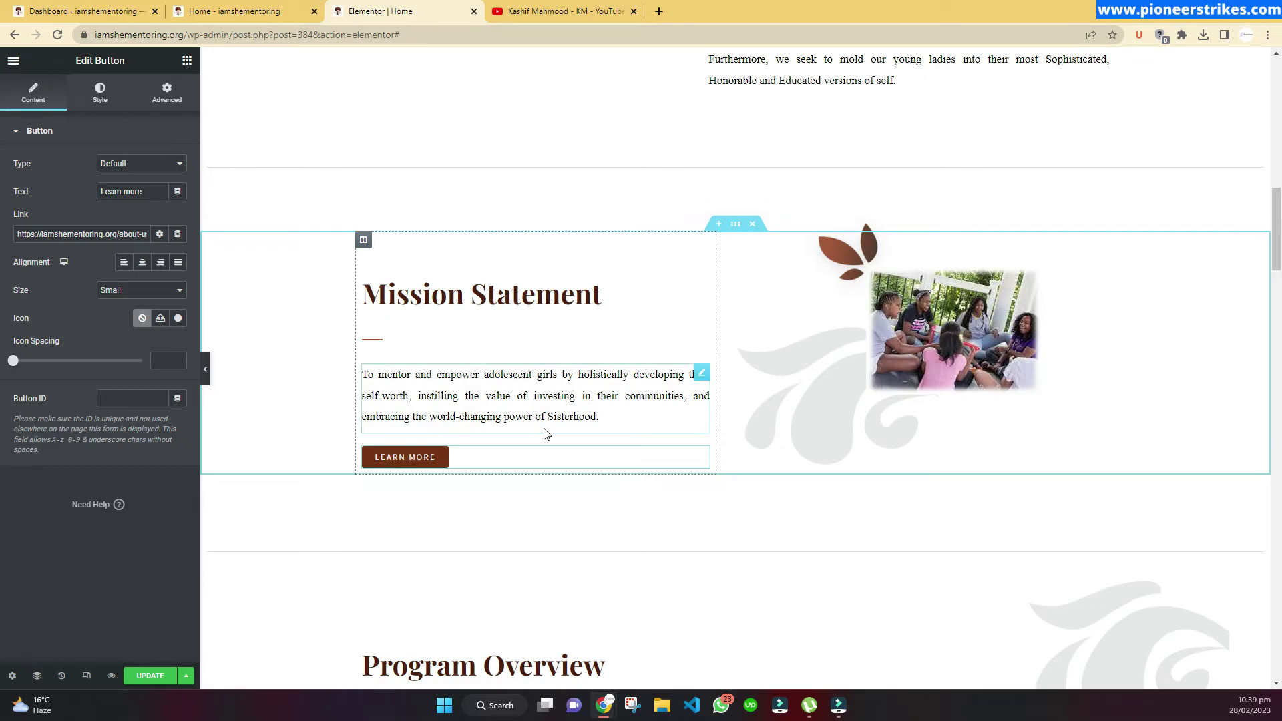
left_click_drag(701, 452, 690, 454)
left_click_drag(613, 463, 527, 464)
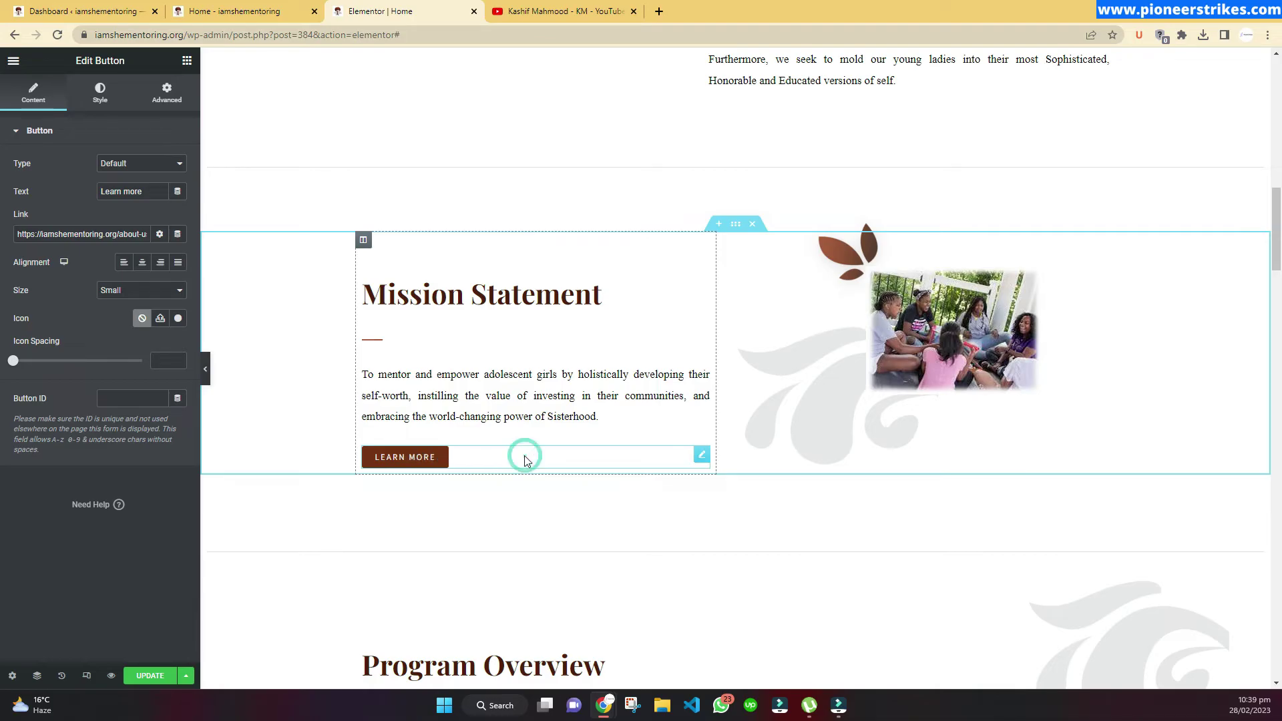
left_click(116, 235)
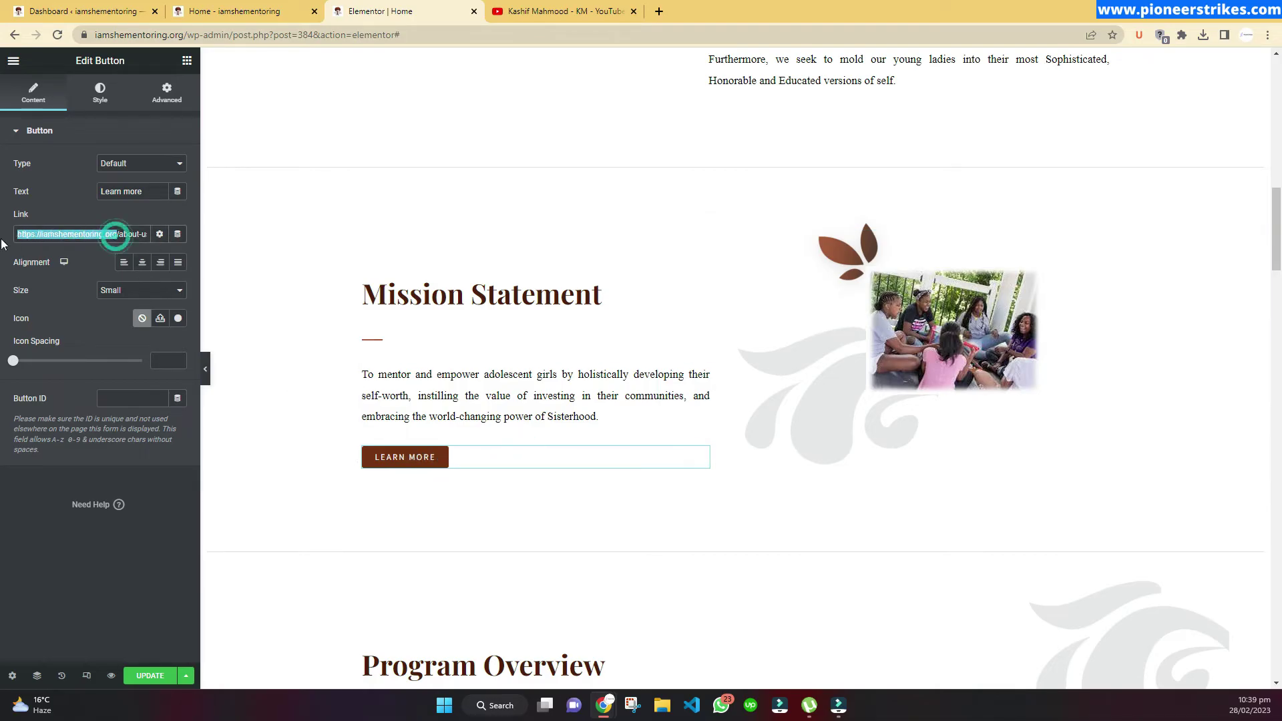
left_click_drag(60, 235, 175, 235)
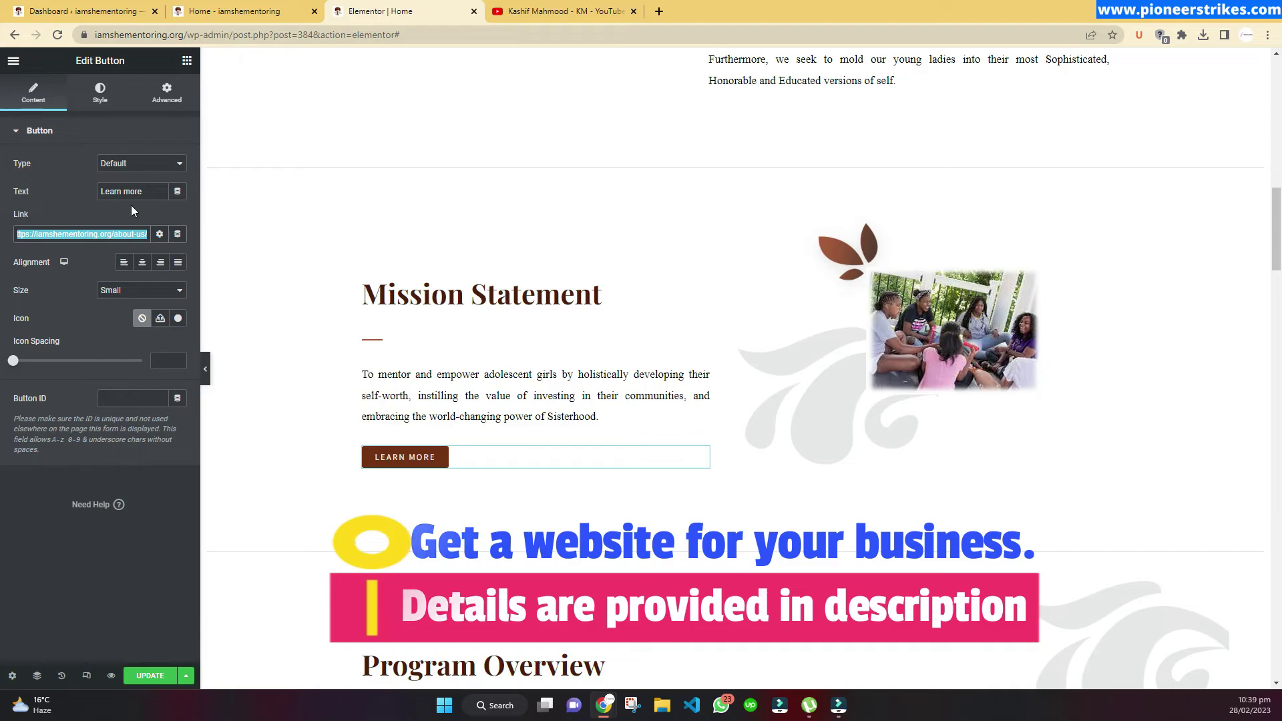
left_click_drag(101, 192, 150, 191)
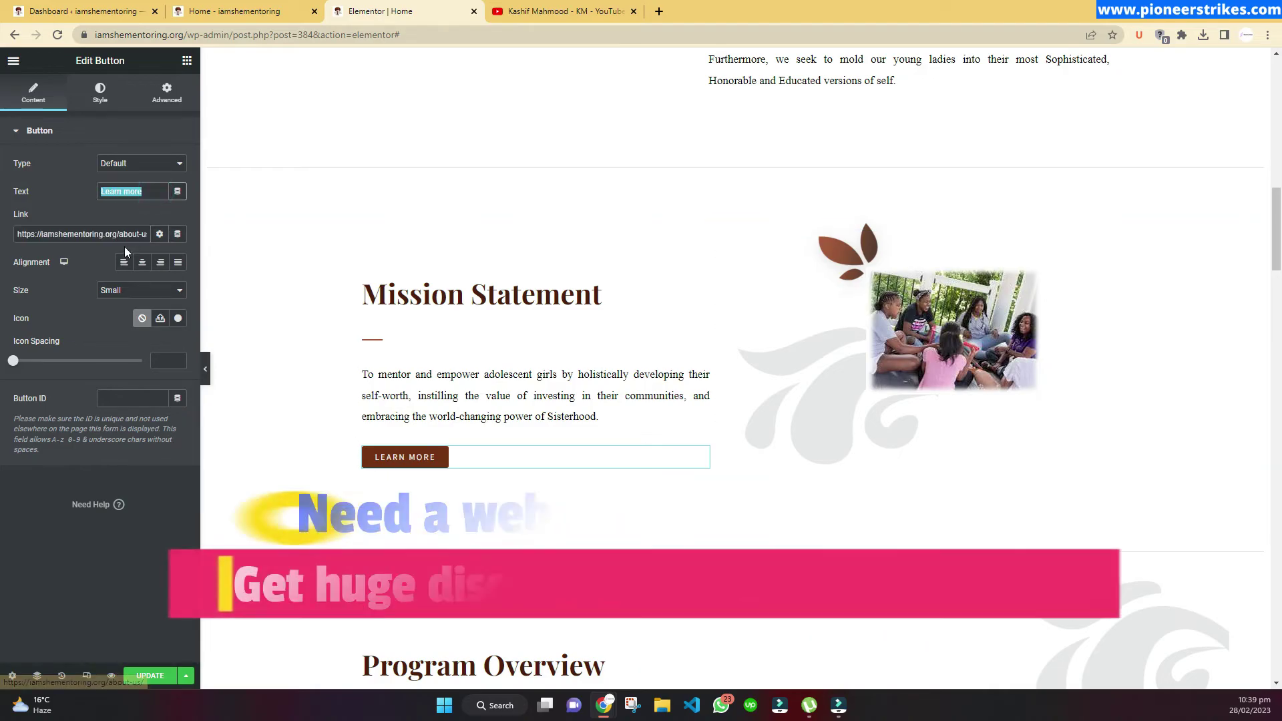
left_click(78, 192)
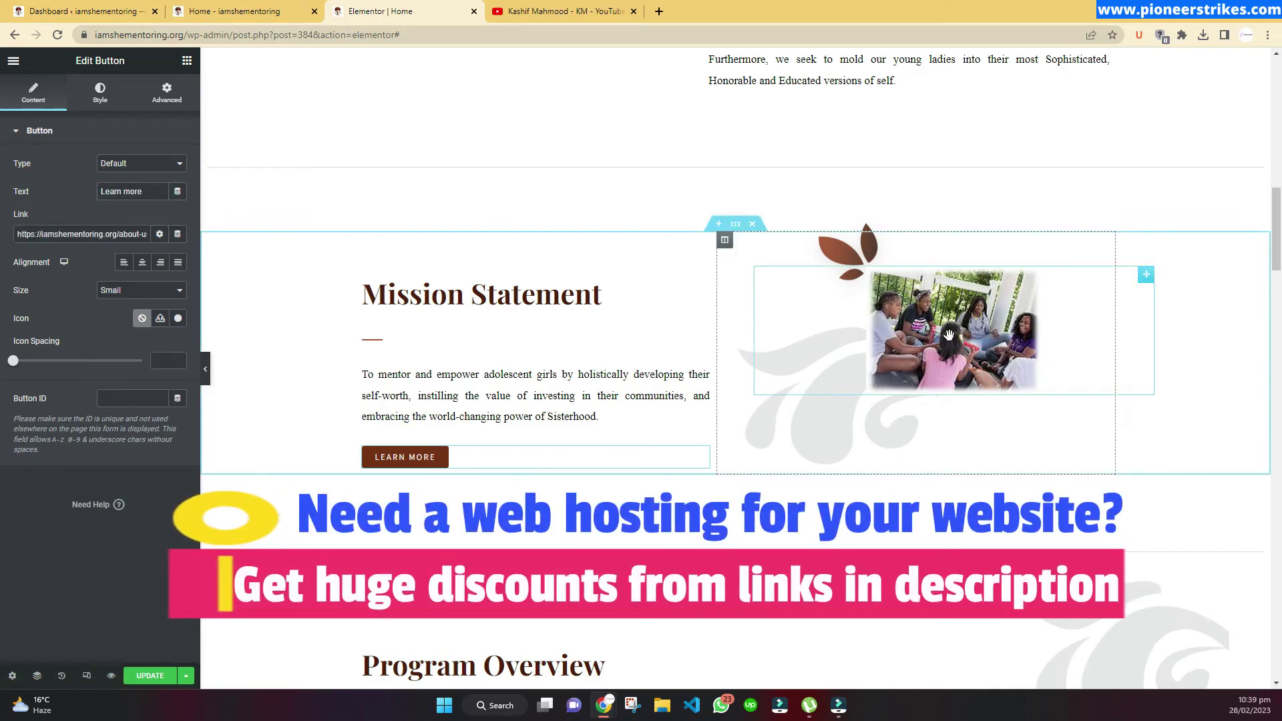
Open the leaf image's settings, then the group photo's Large 1024 x 1024 settings
left_click(844, 248)
left_click(844, 415)
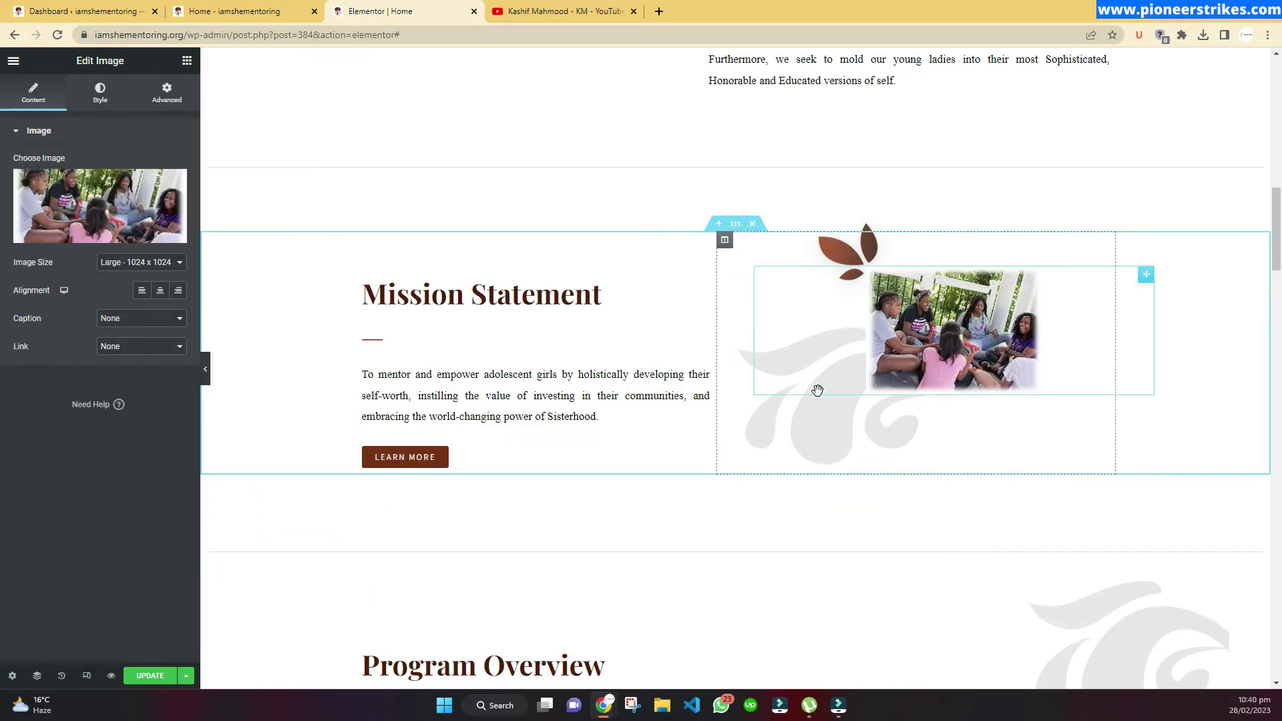
scroll(613, 398, "down", 1)
scroll(613, 398, "down", 15)
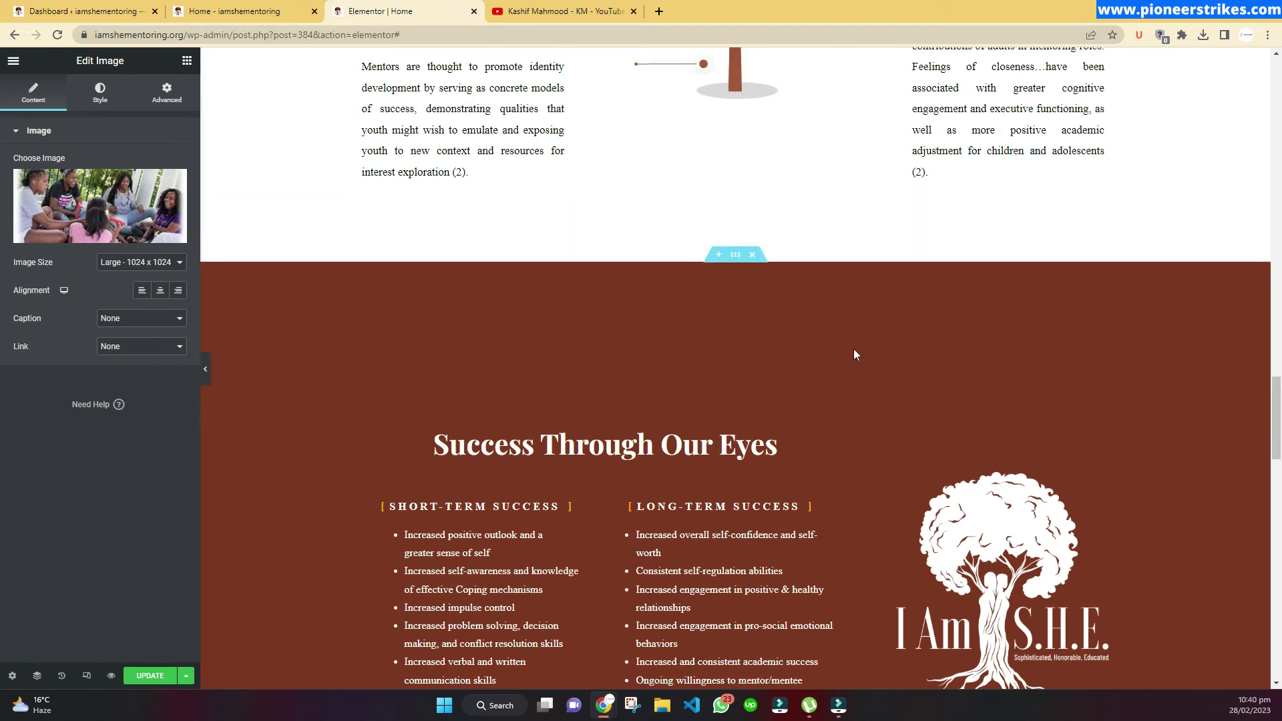
Scroll through the rest of the Home page to the footer, then switch to the live Home page tab
scroll(852, 351, "down", 4)
scroll(826, 354, "down", 5)
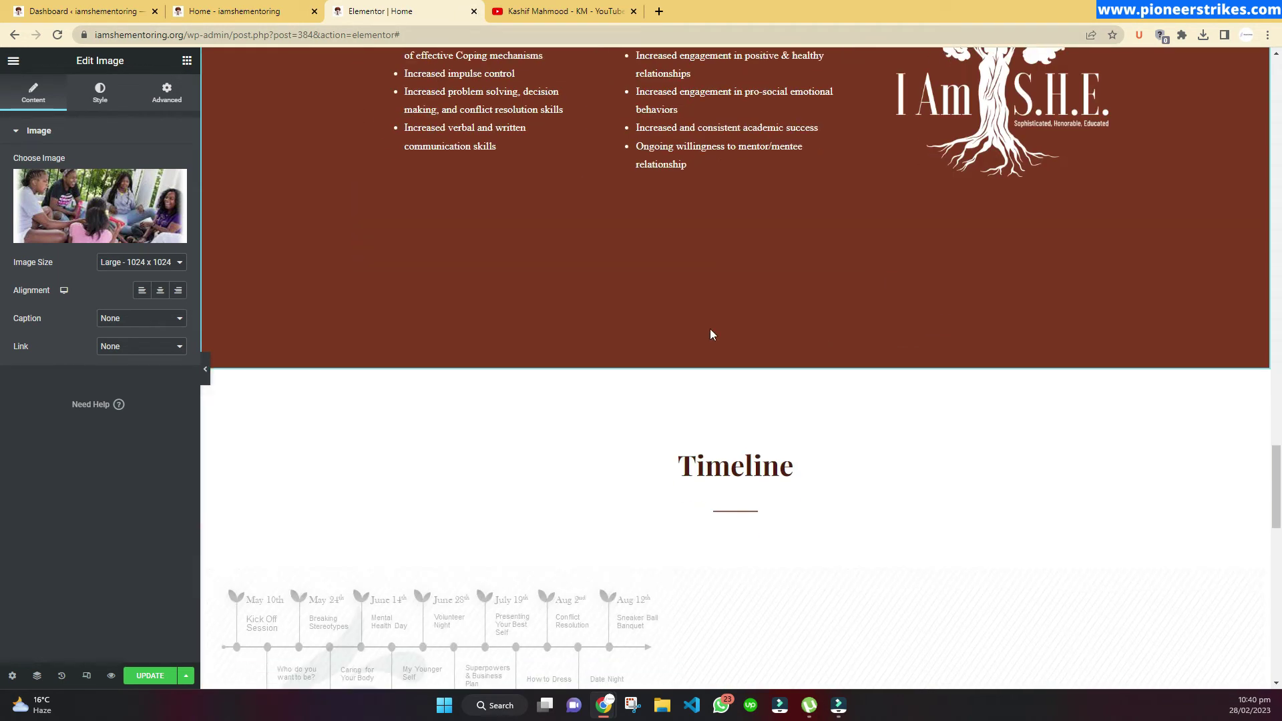
scroll(555, 394, "down", 5)
scroll(569, 362, "down", 5)
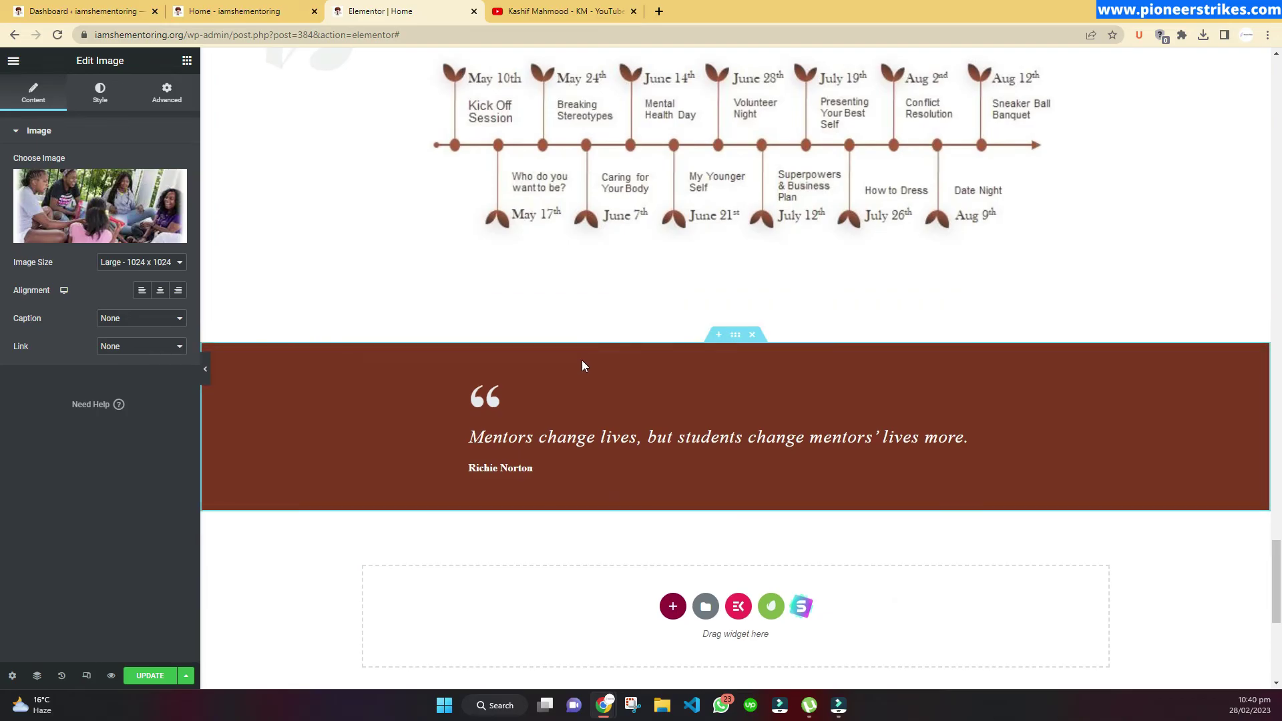
scroll(584, 365, "down", 5)
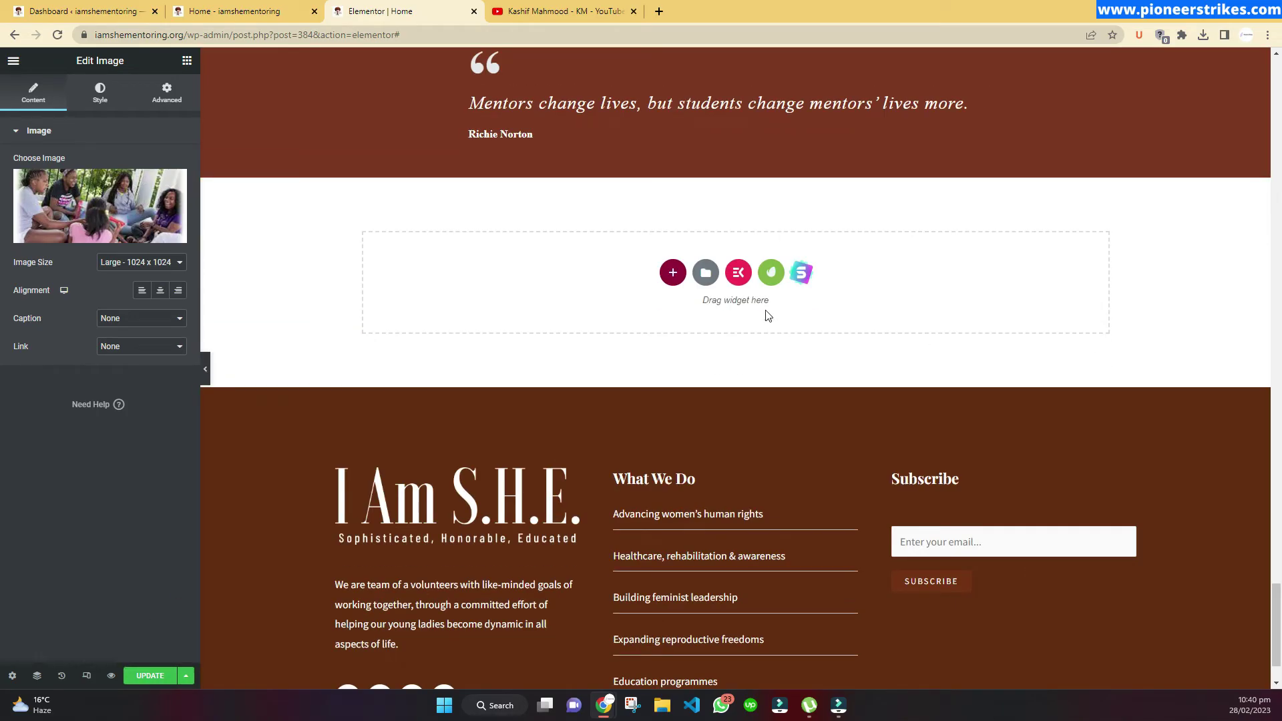
left_click(291, 15)
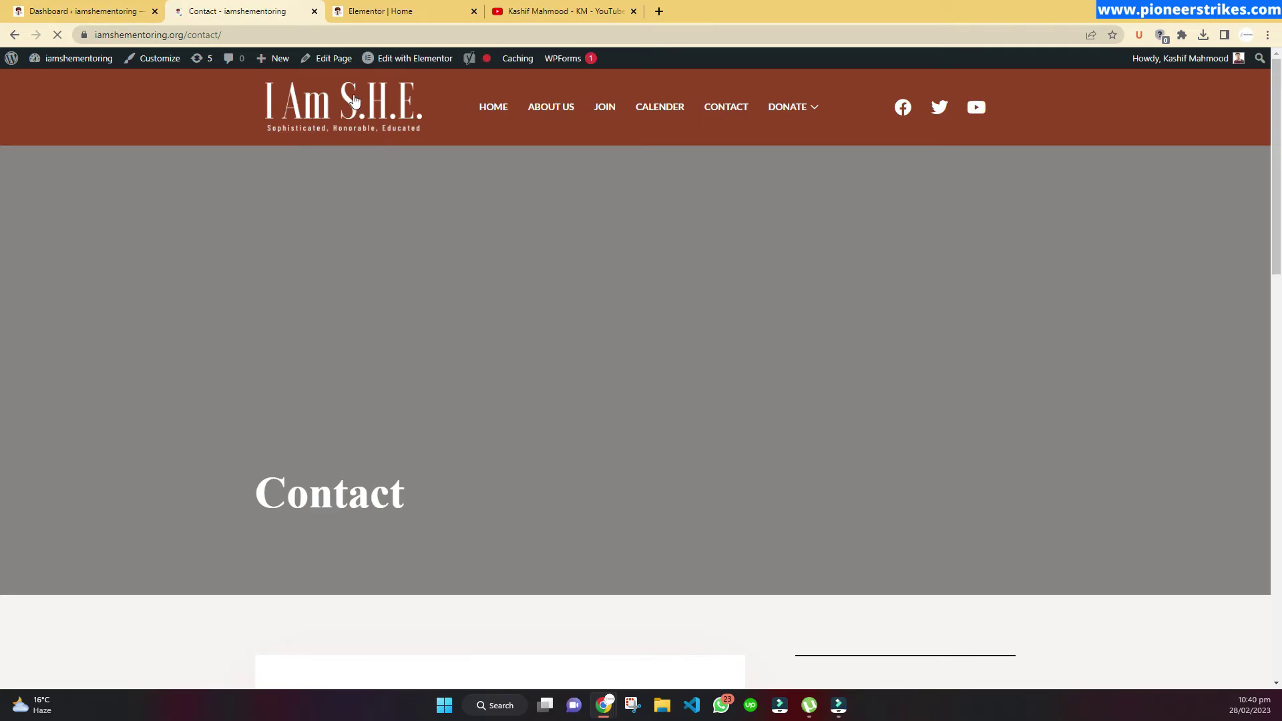
Open the Contact page's editor in a new tab and launch Elementor for it
right_click(337, 62)
left_click(391, 75)
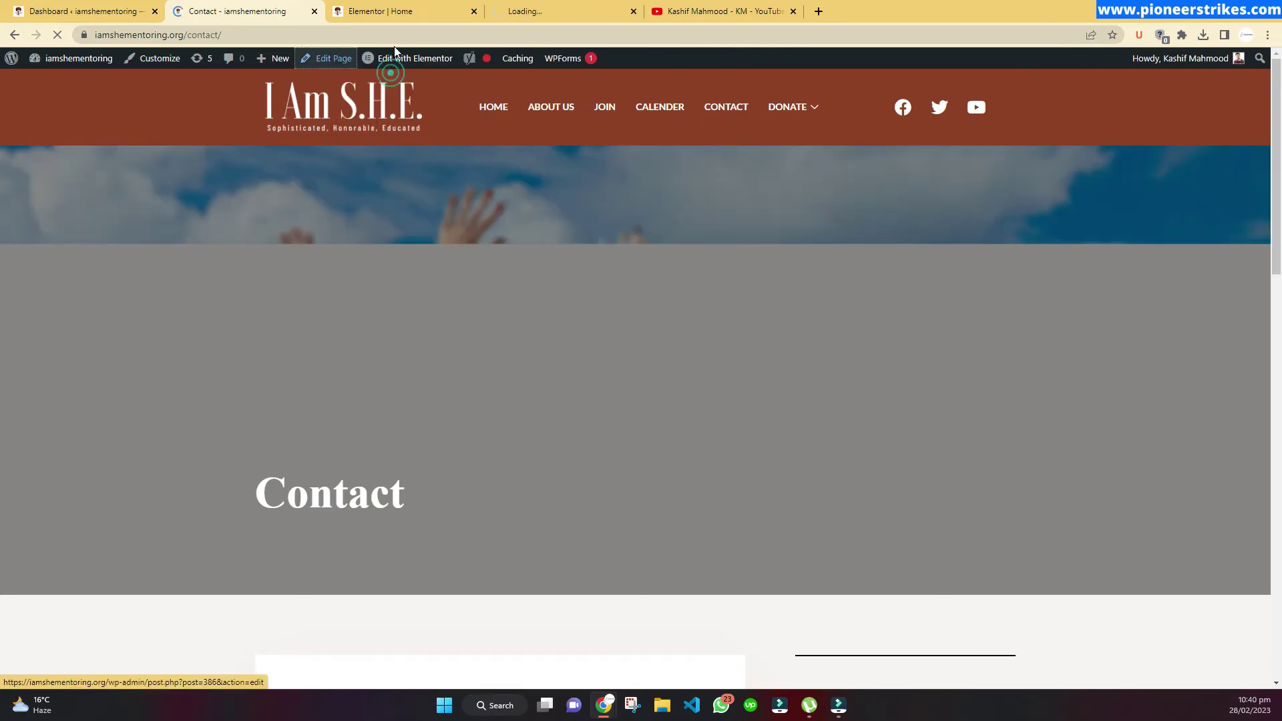
left_click(554, 12)
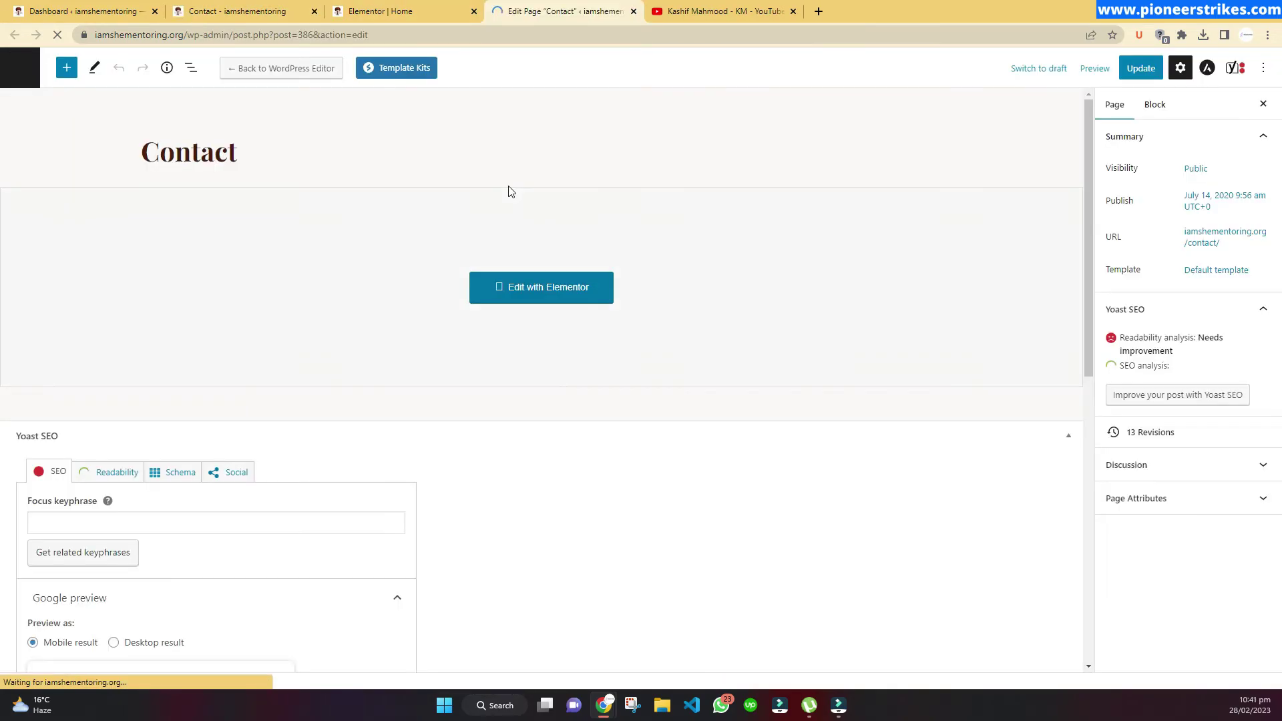
double_click(158, 141)
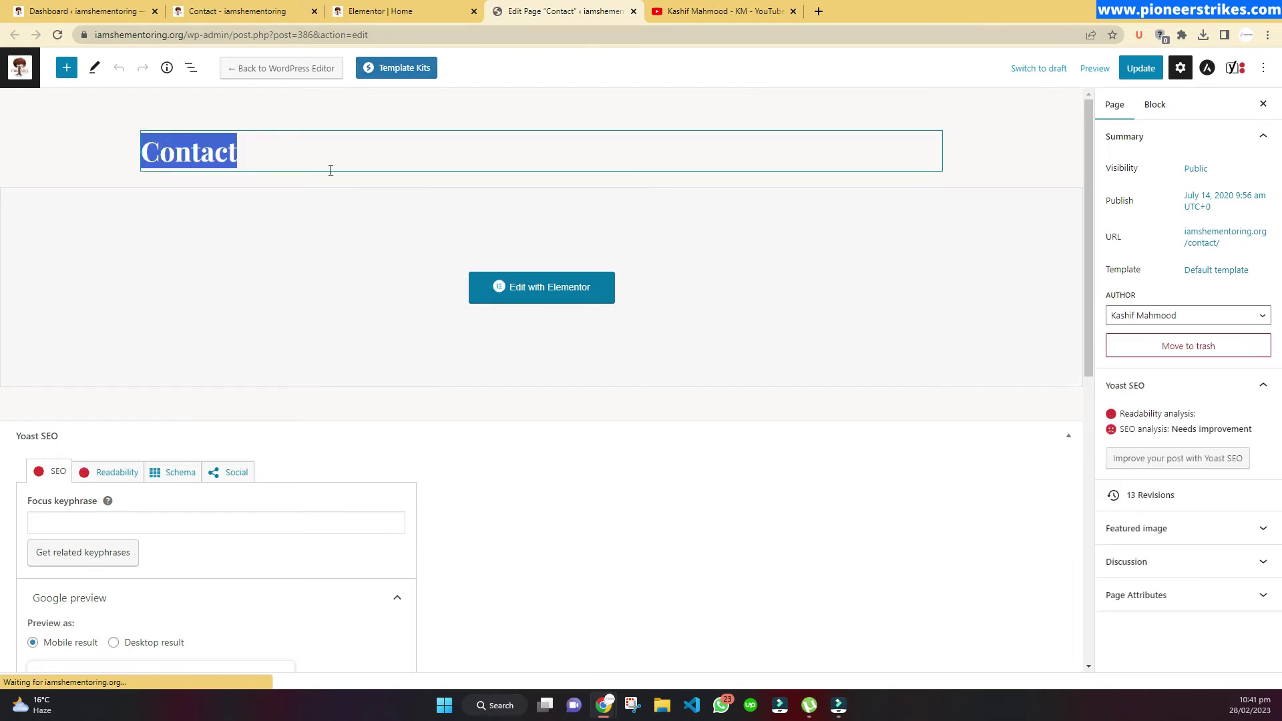
left_click(538, 288)
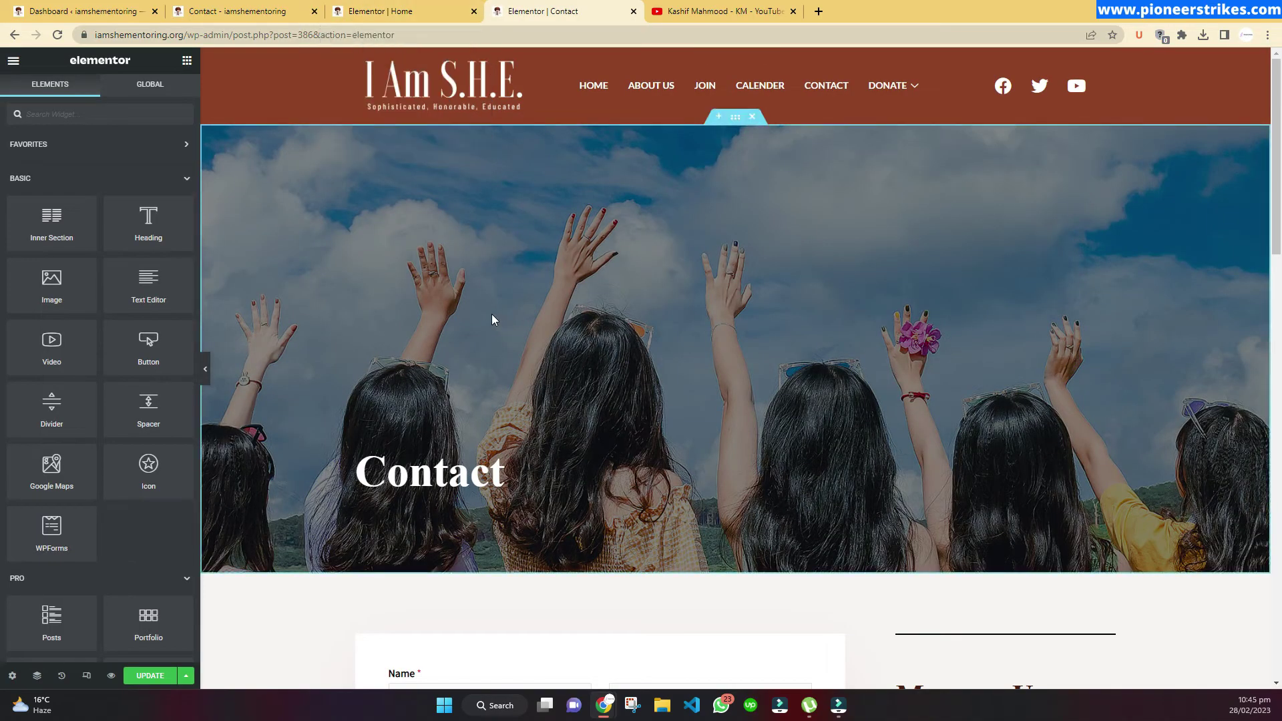
Inspect the Lorem ipsum text and the Message Us heading settings on the Contact page
scroll(467, 334, "down", 3)
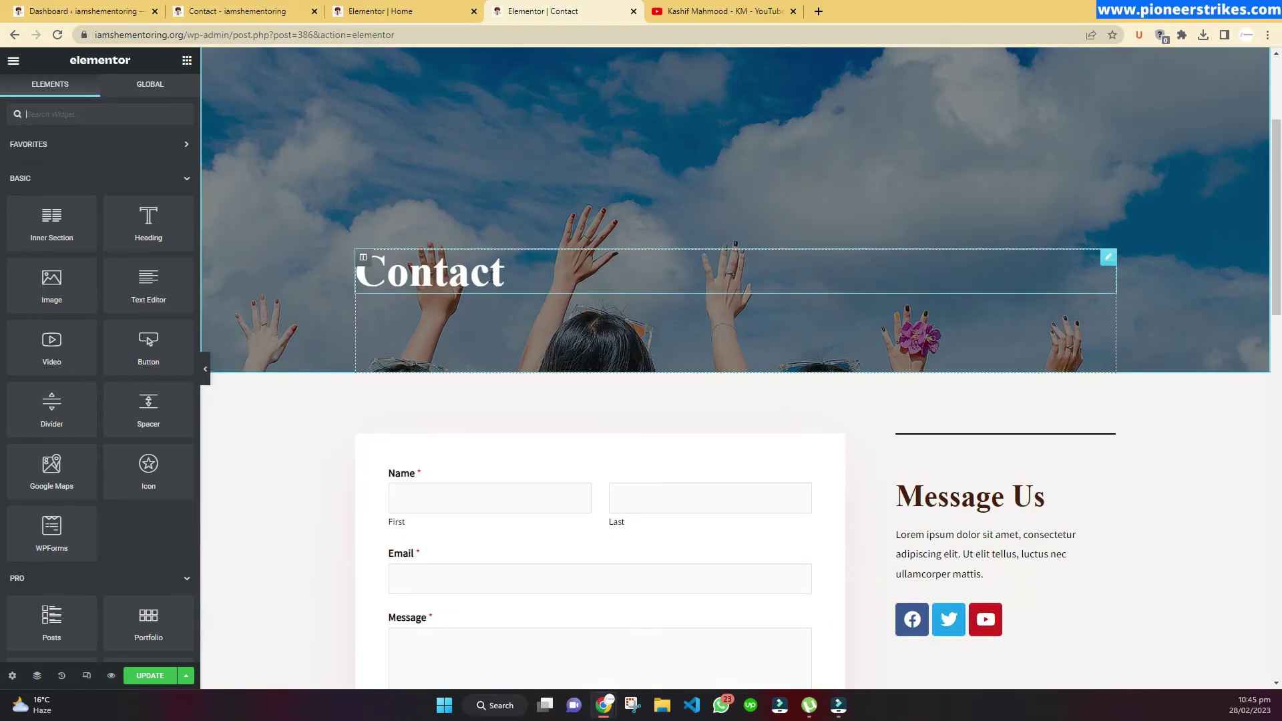
scroll(578, 377, "down", 3)
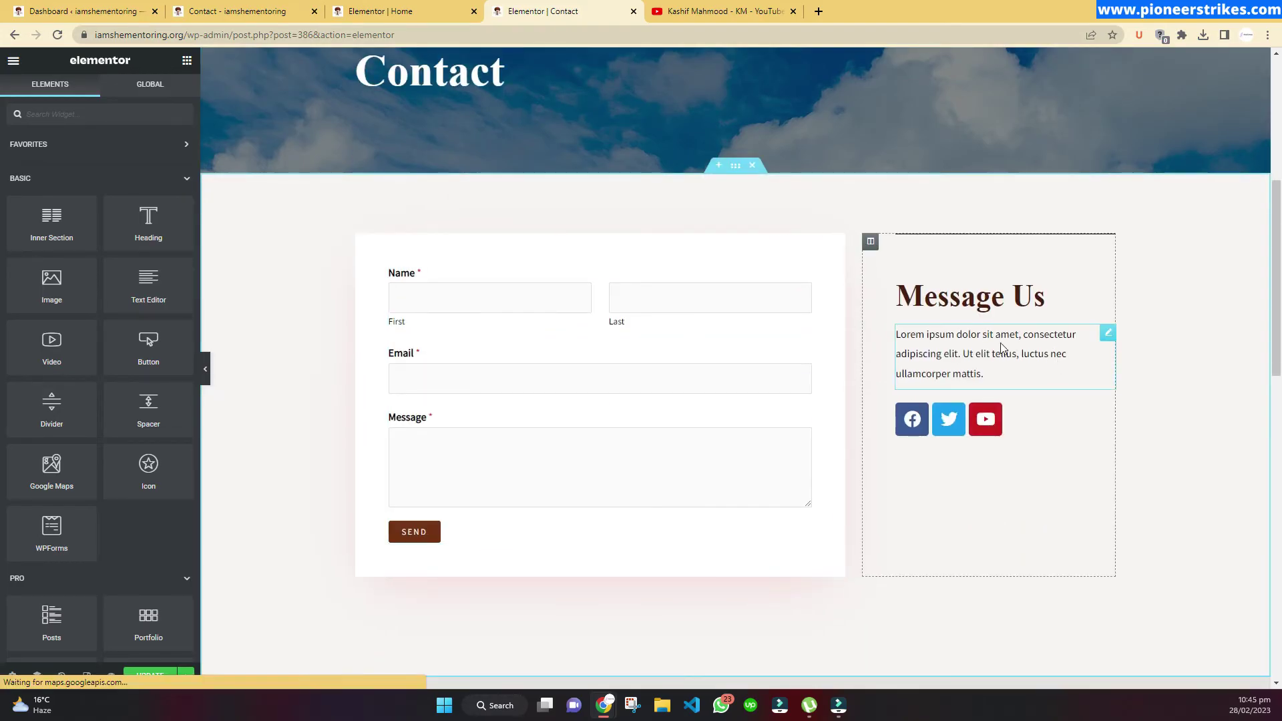
left_click(974, 344)
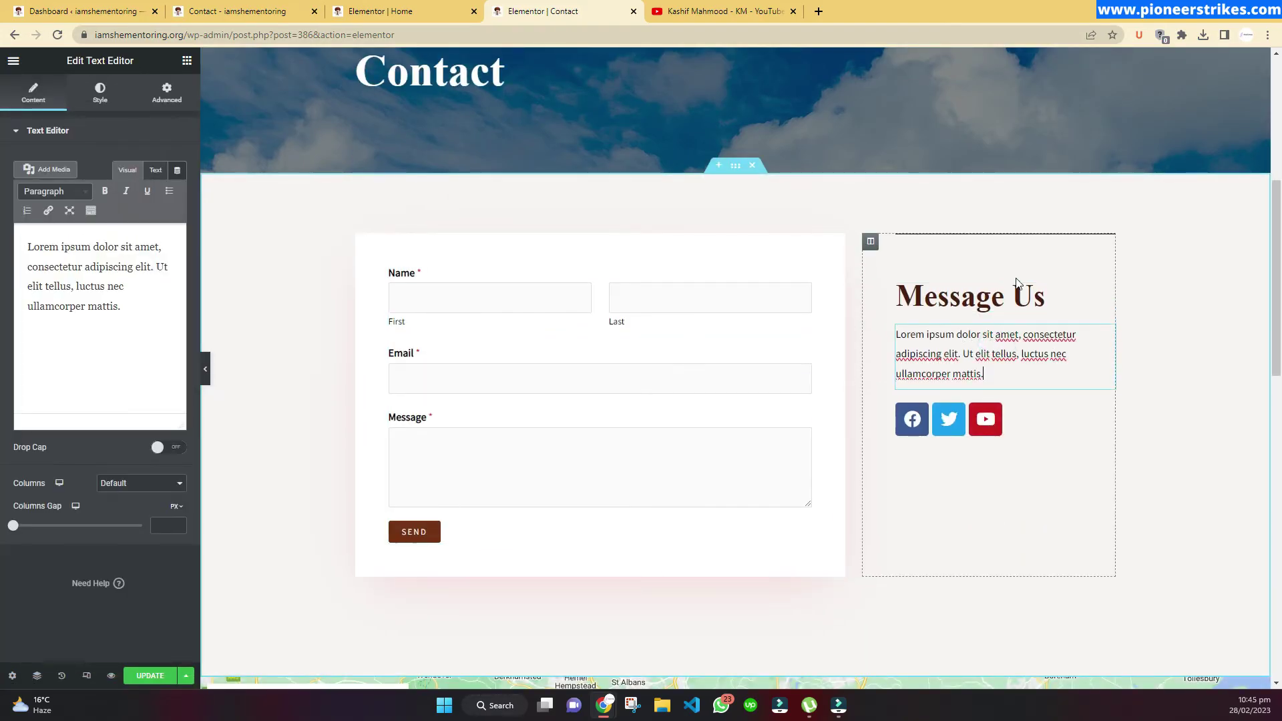
left_click(1047, 300)
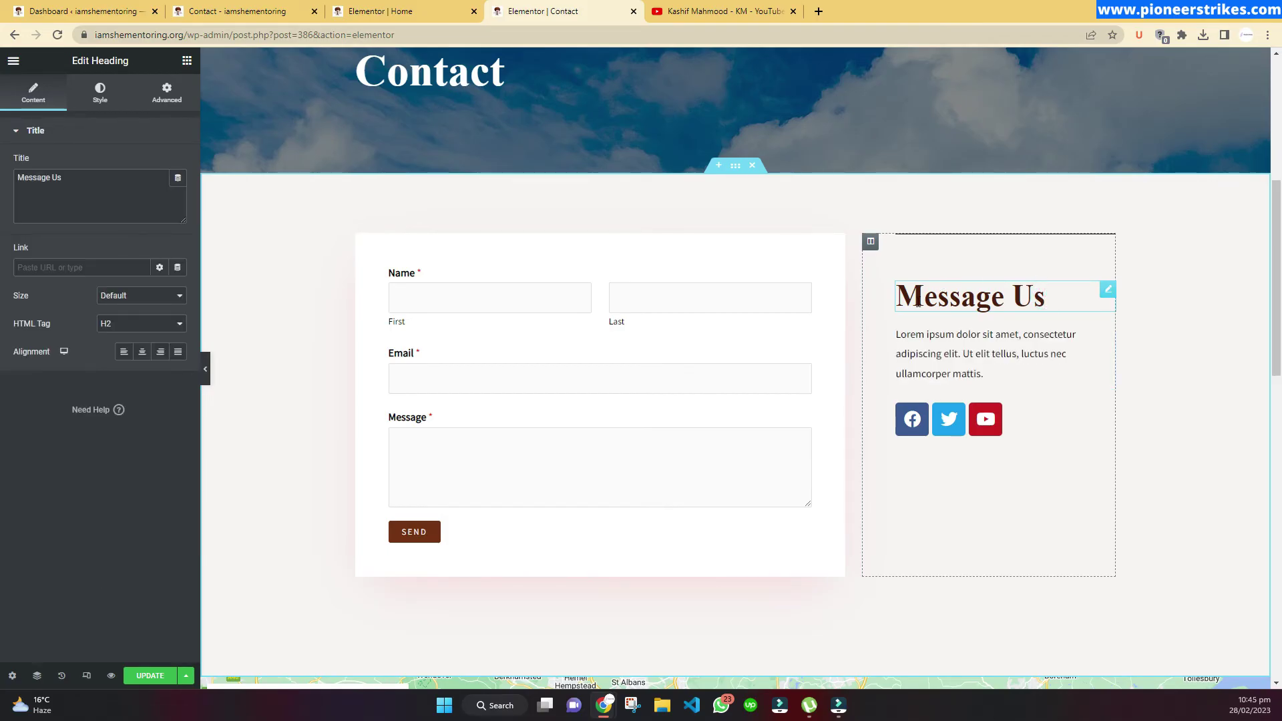
left_click_drag(897, 296, 1064, 298)
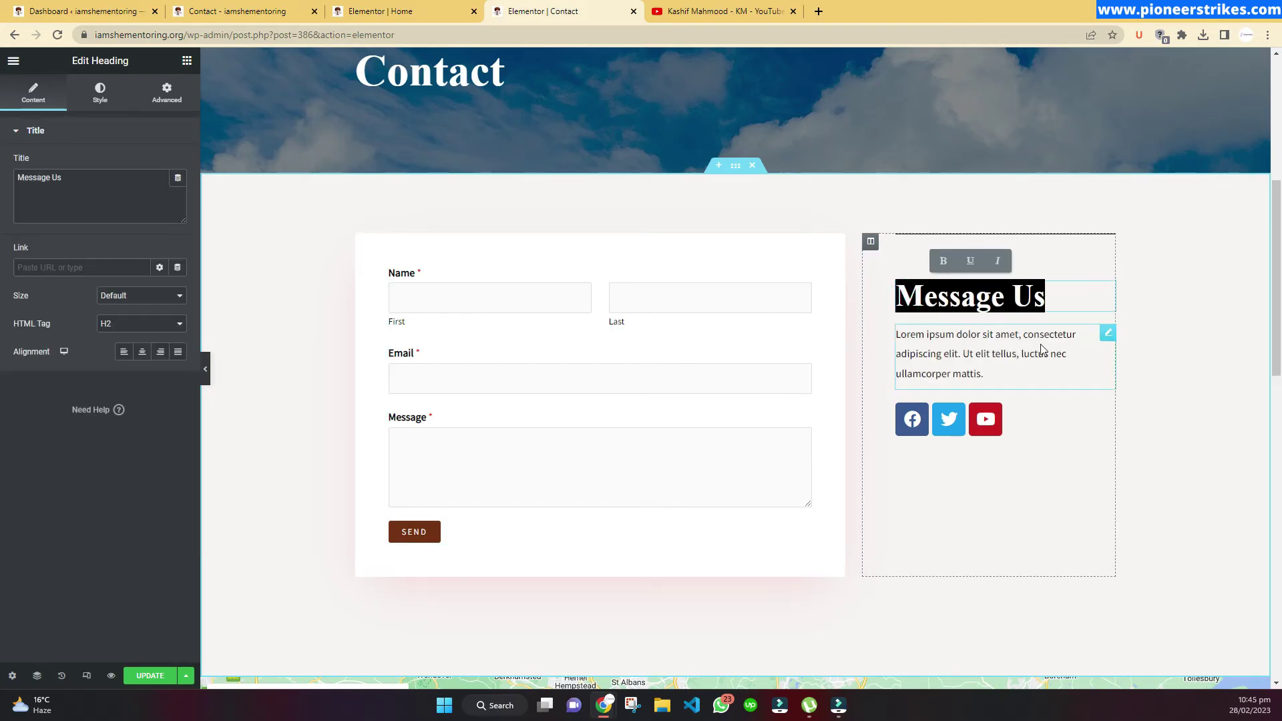
View the hero section's background style settings
scroll(538, 323, "up", 6)
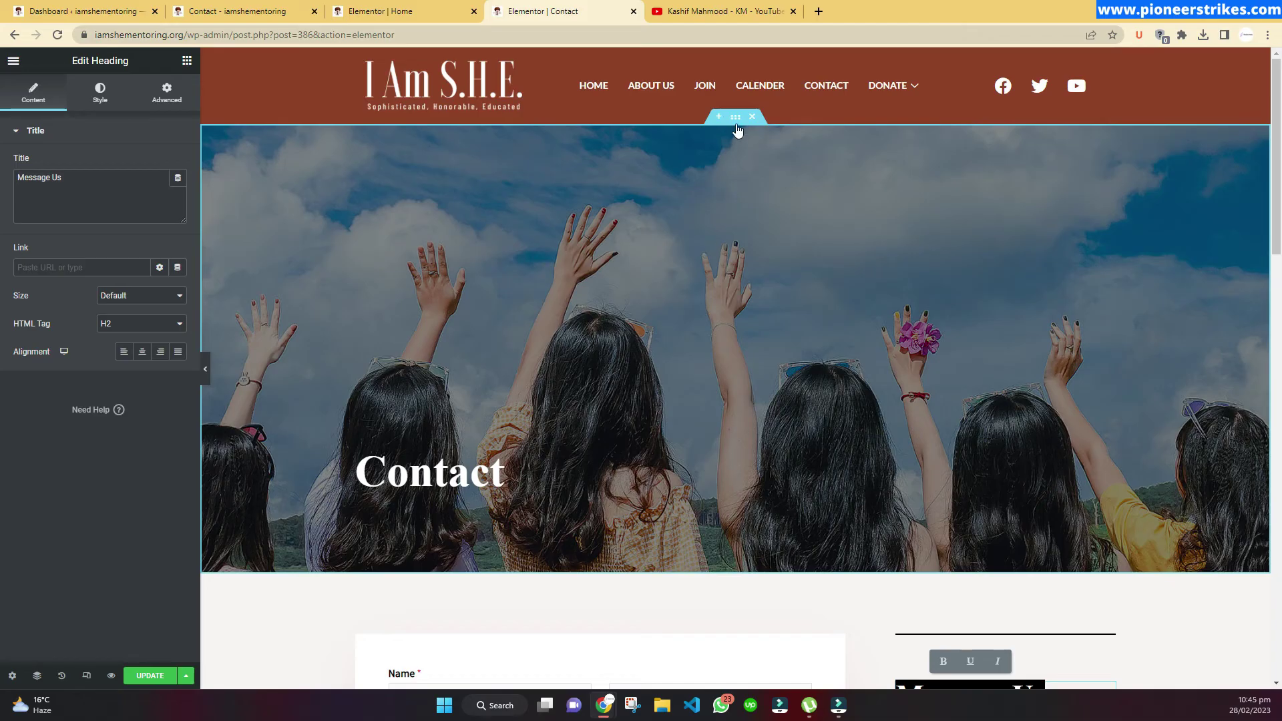
left_click(736, 124)
left_click(92, 101)
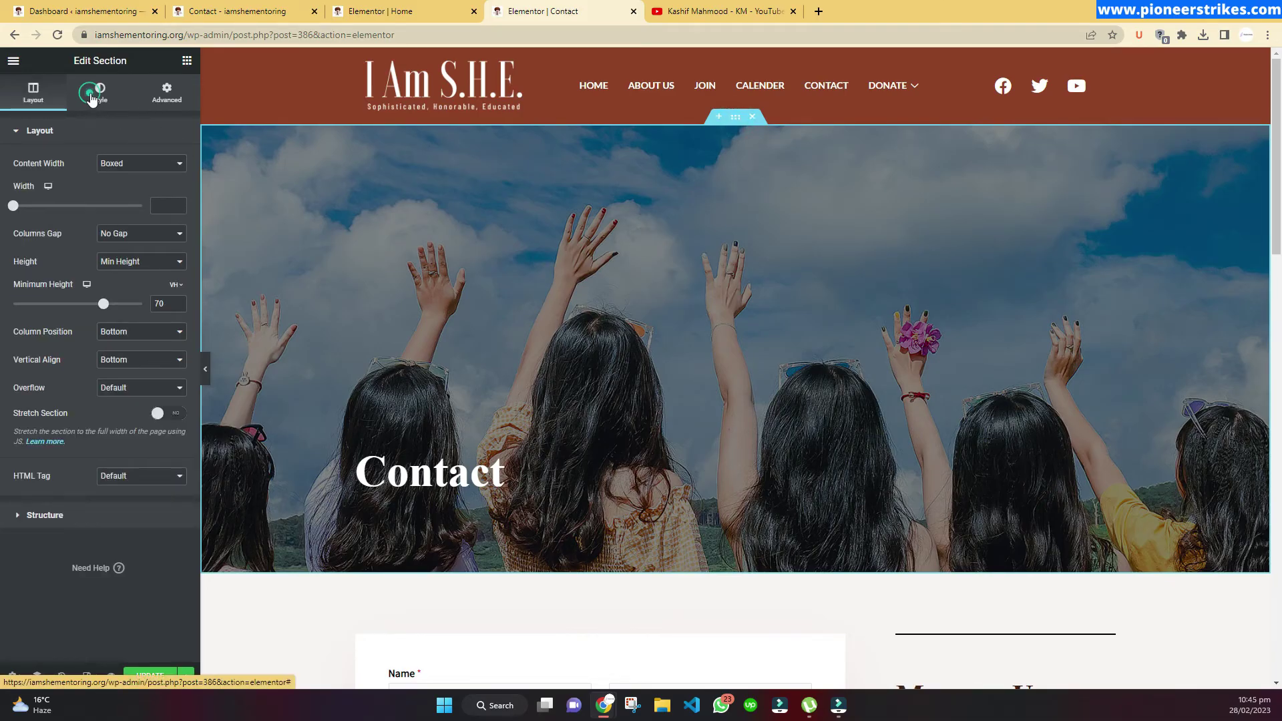
scroll(582, 411, "down", 7)
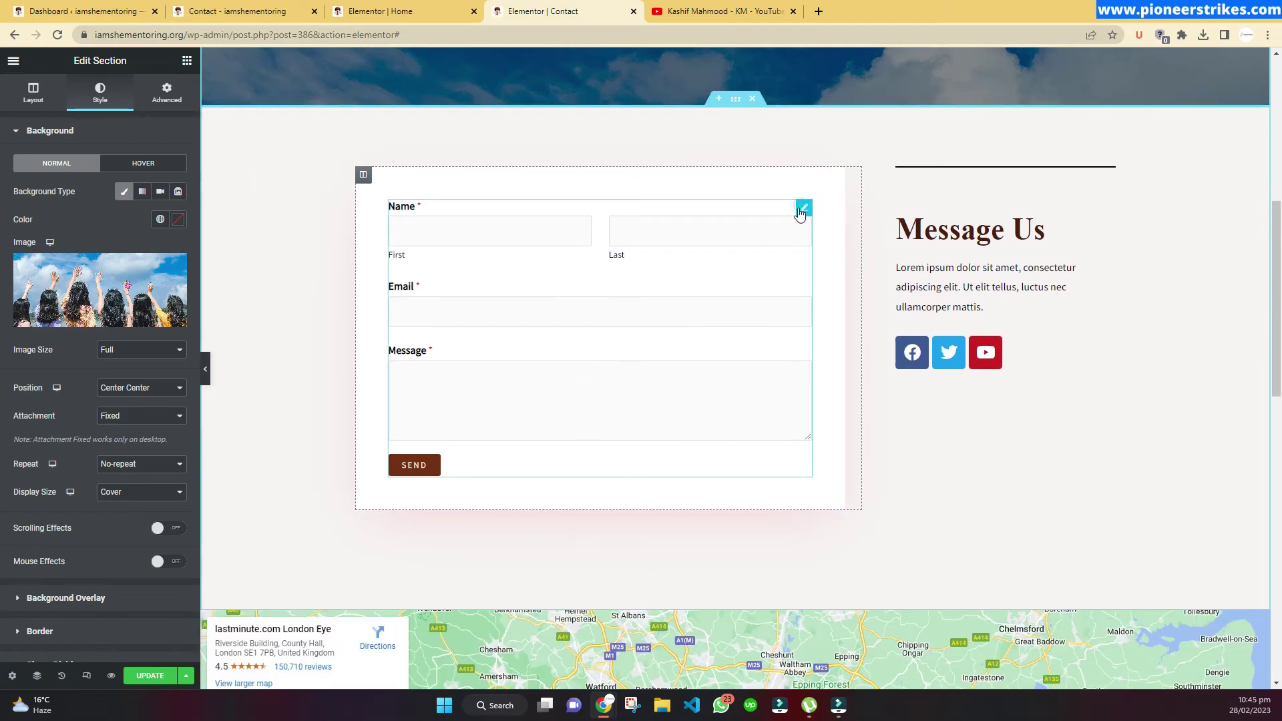
Check that the contact form widget holds the shortcode [wpforms id="125"], then return to the widgets list
left_click(802, 210)
triple_click(102, 209)
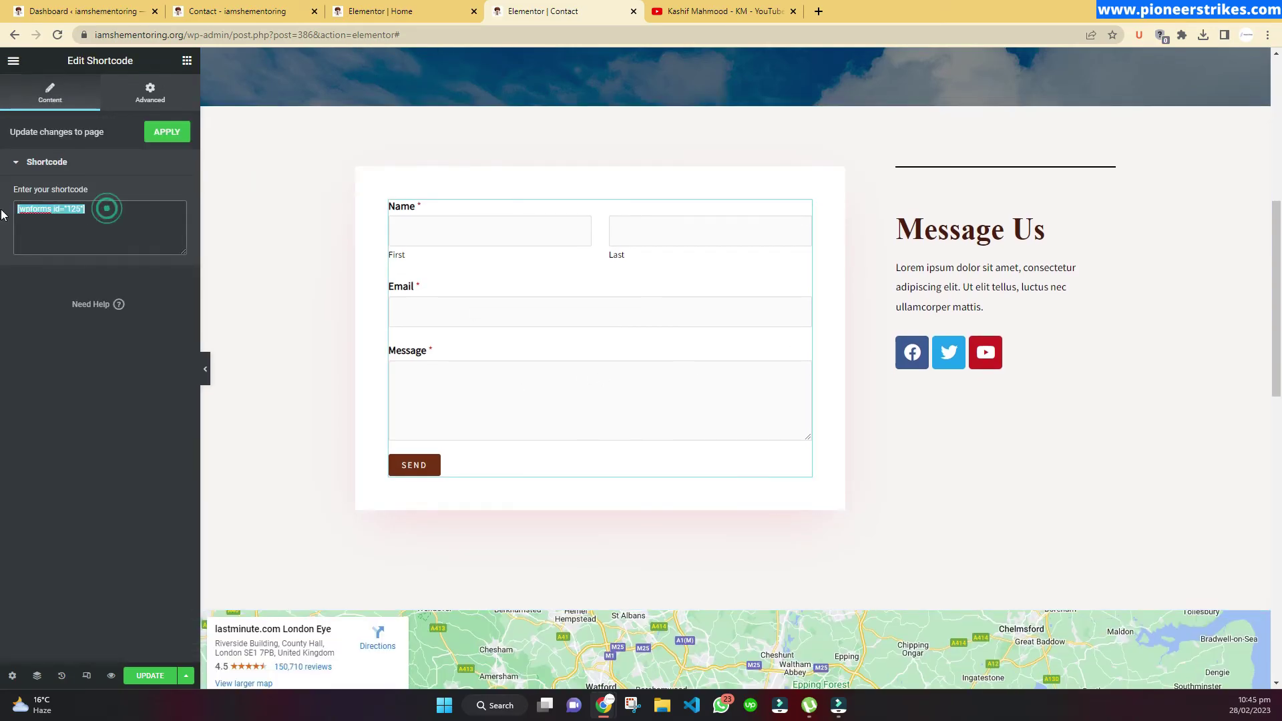
left_click(34, 224)
triple_click(87, 210)
left_click(87, 209)
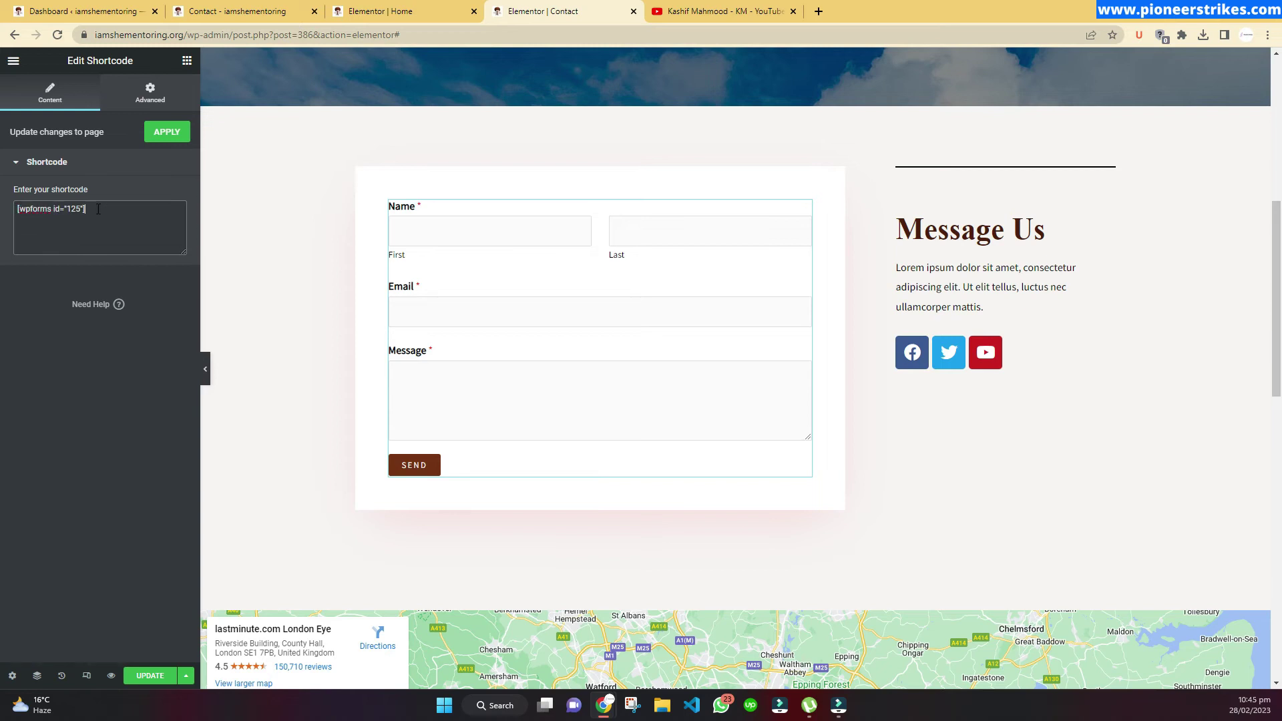
left_click(186, 60)
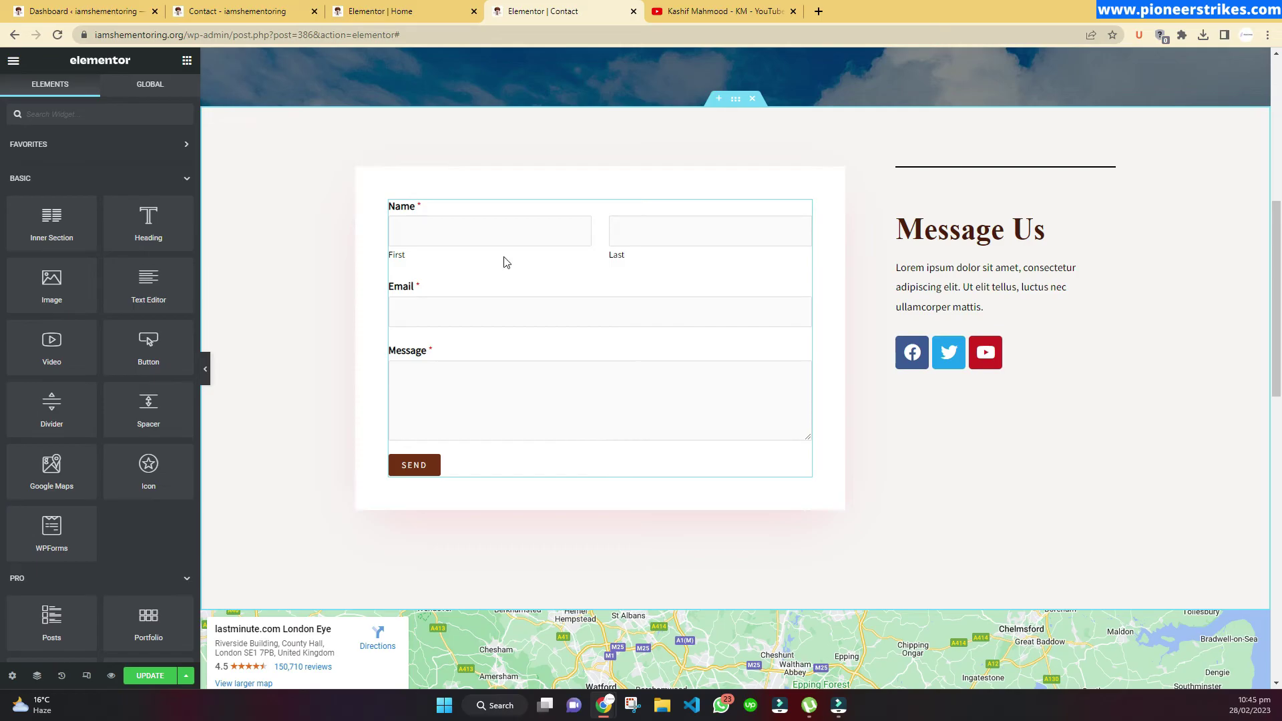
Check the Google Maps widget's location, then place a Form widget above the existing contact form
scroll(719, 329, "down", 6)
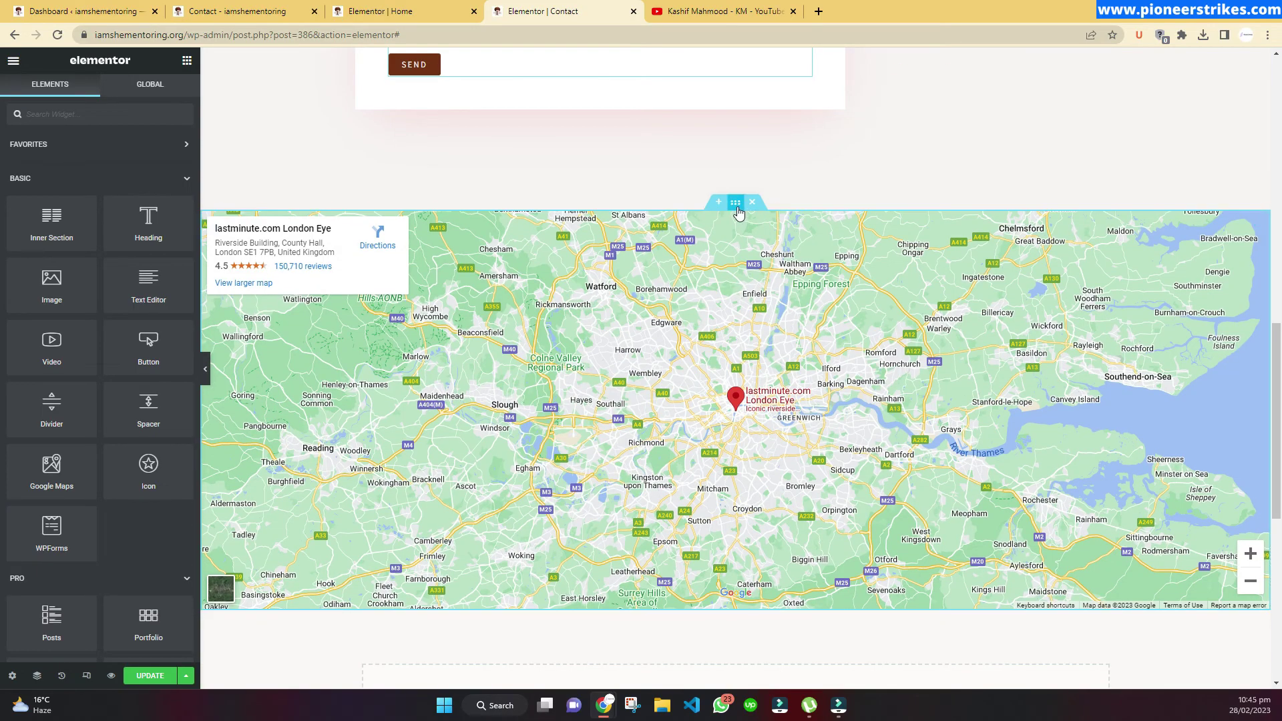
left_click(736, 202)
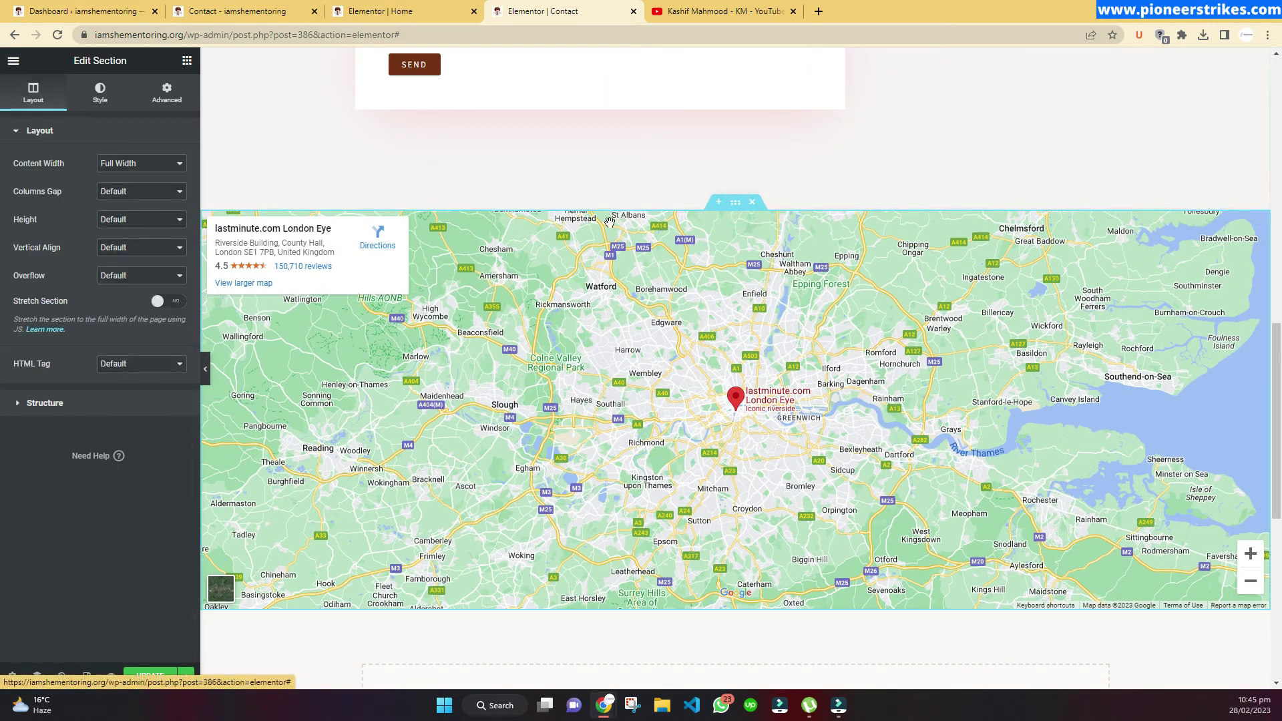
left_click(1263, 218)
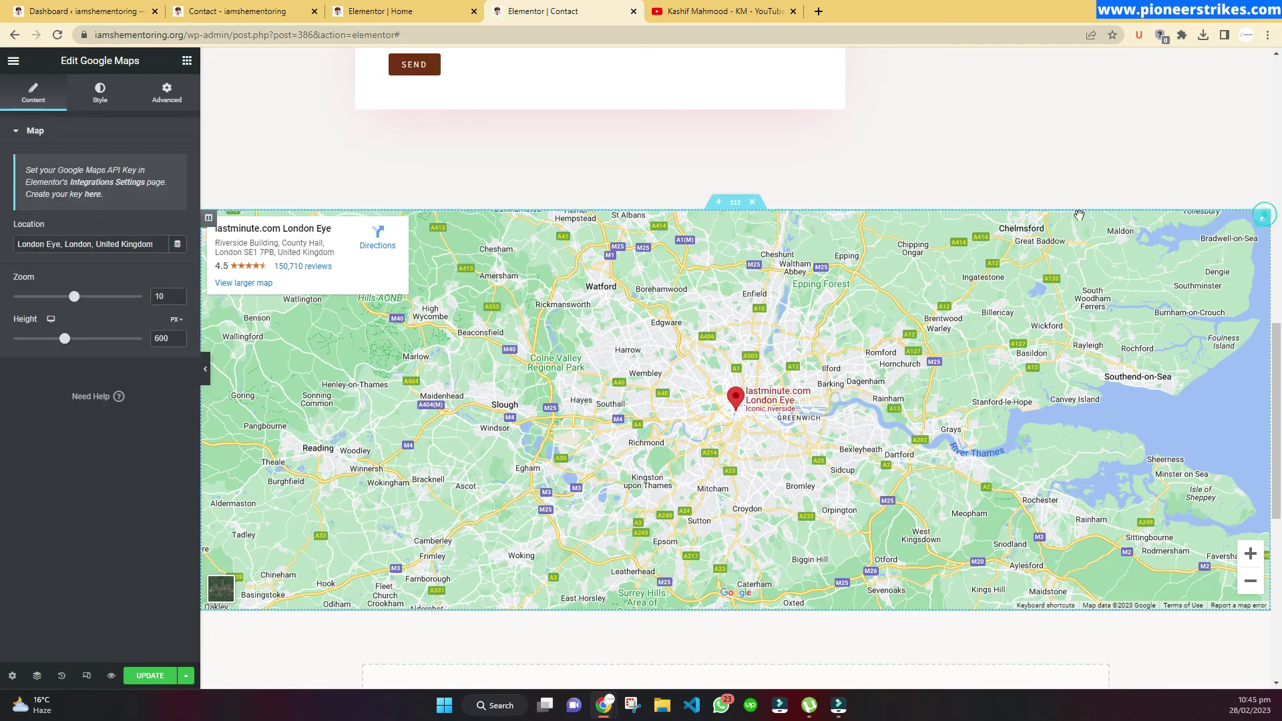
left_click_drag(153, 244, 14, 244)
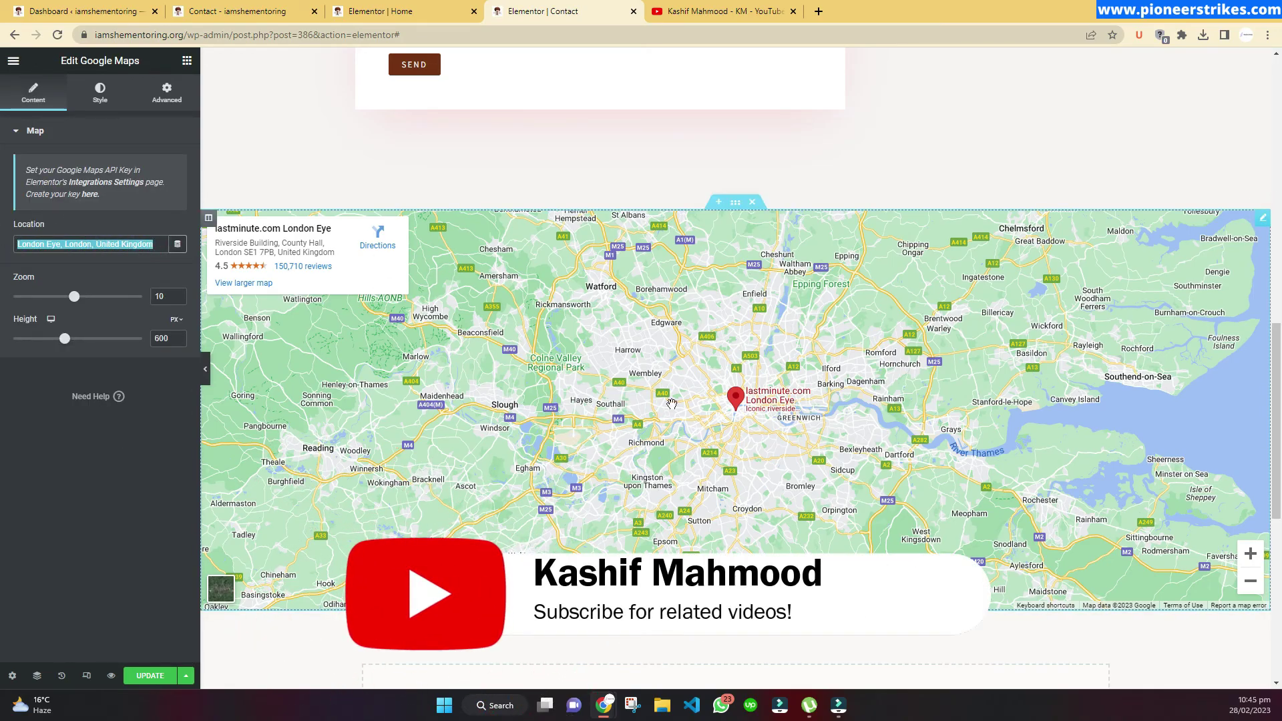
scroll(619, 425, "down", 3)
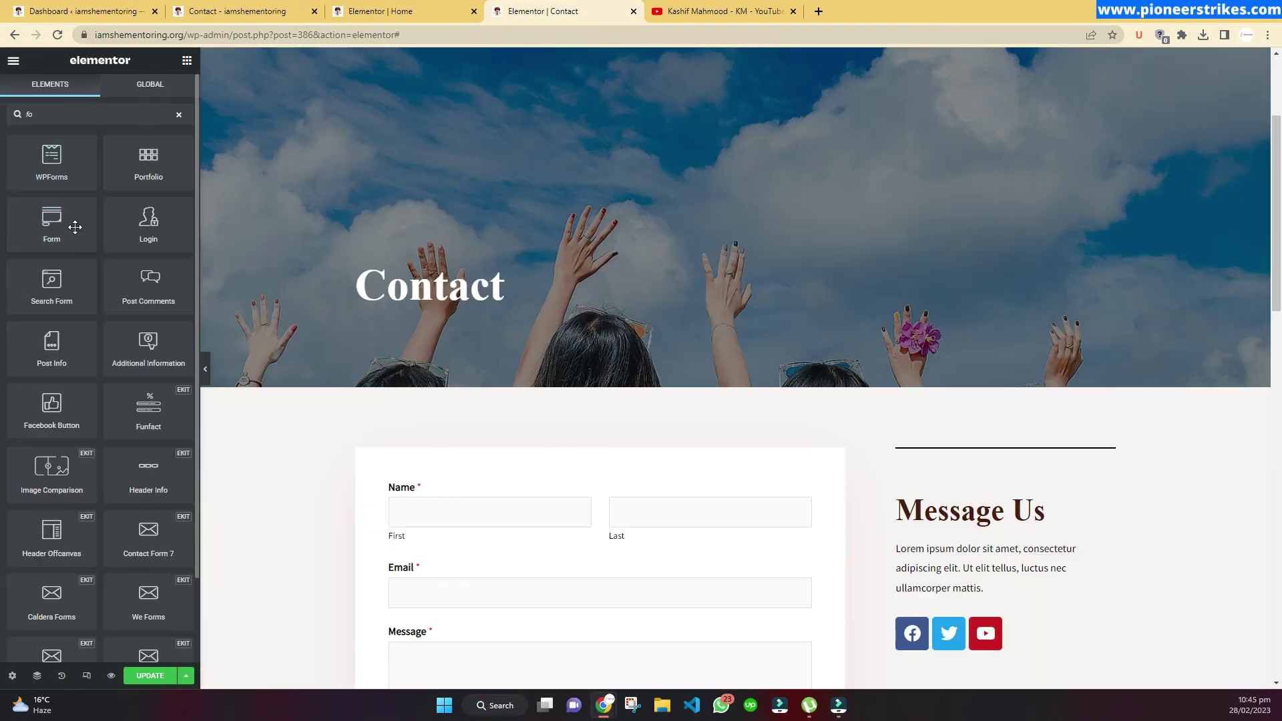
left_click_drag(75, 229, 562, 503)
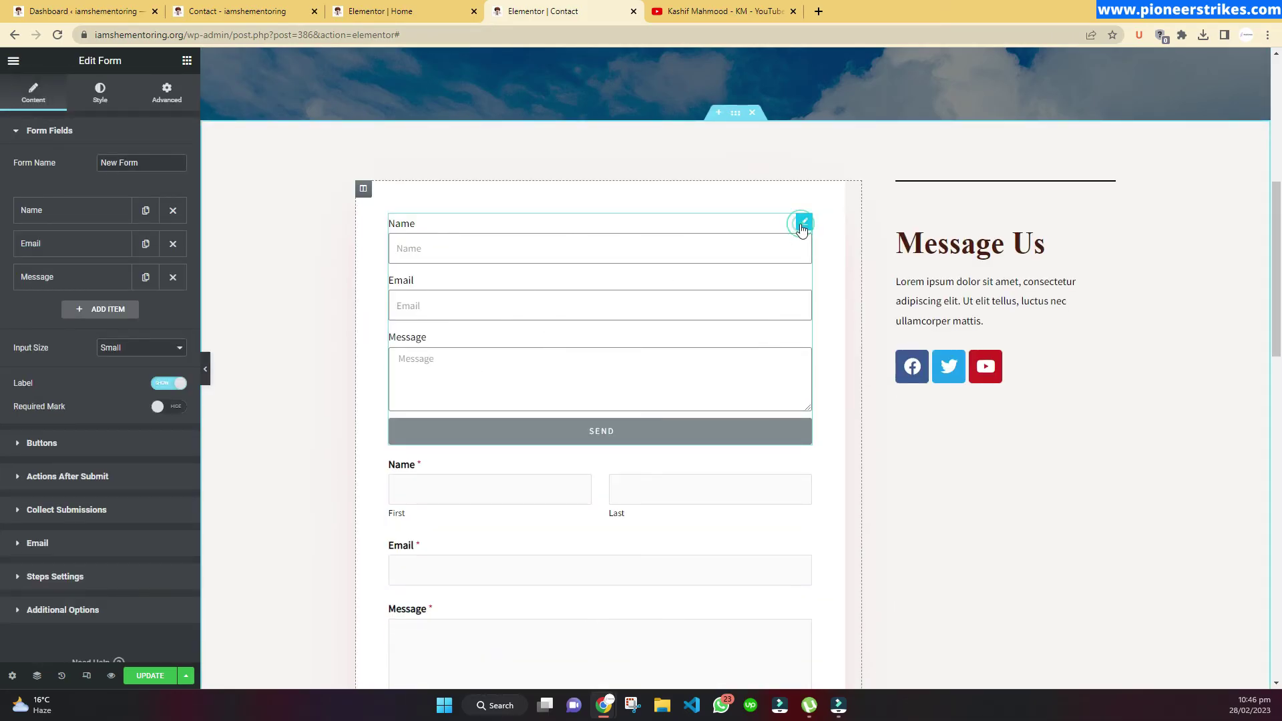
Review the new form's Name, Email and Message field settings
left_click(37, 213)
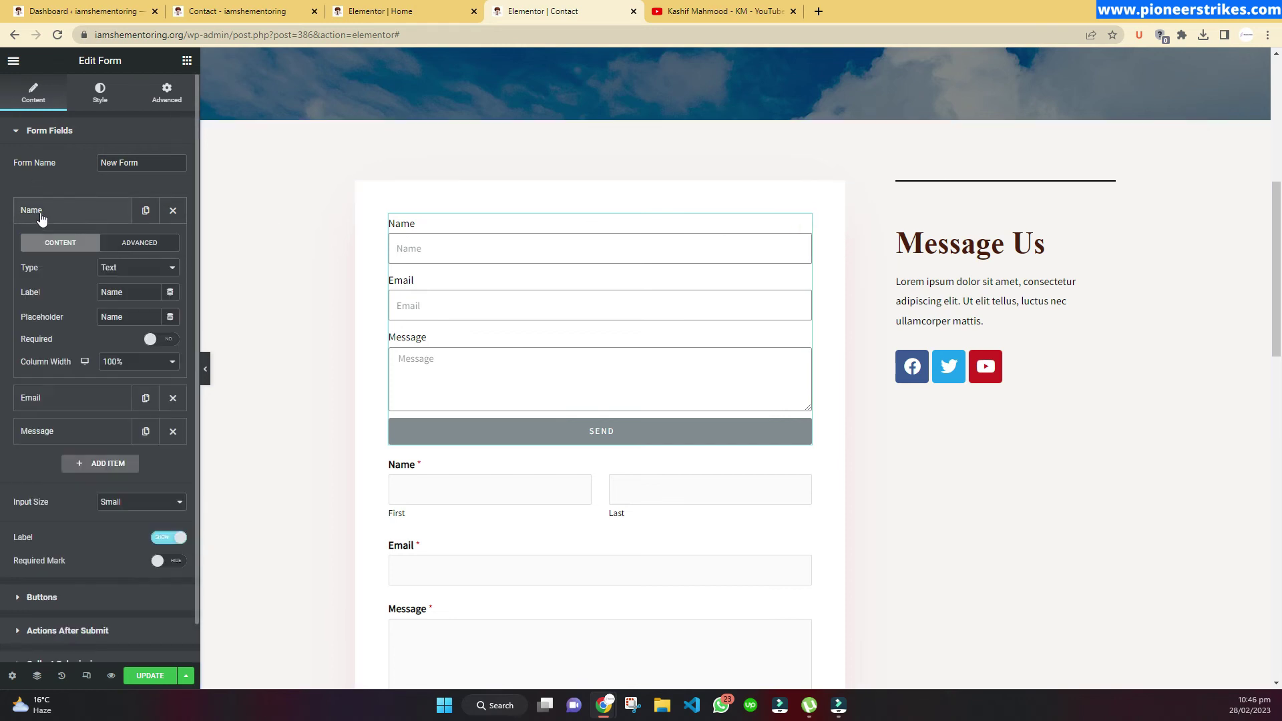
left_click(70, 213)
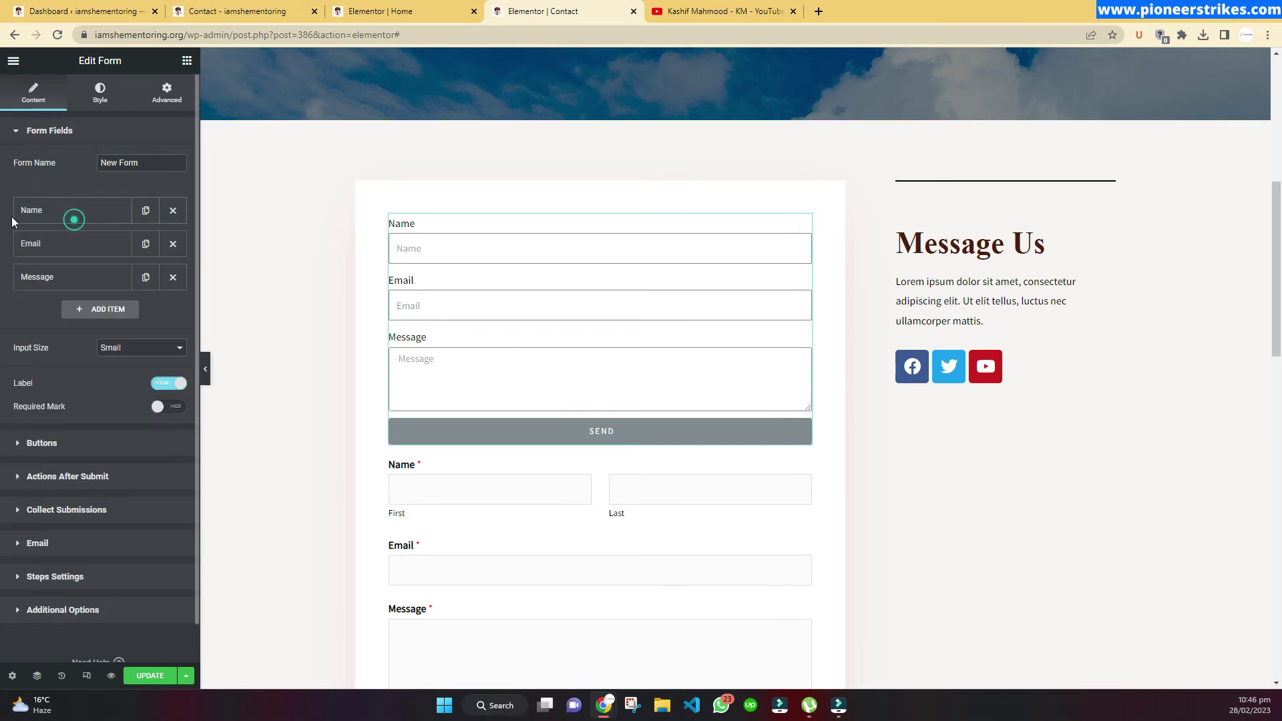
left_click(48, 245)
left_click(48, 248)
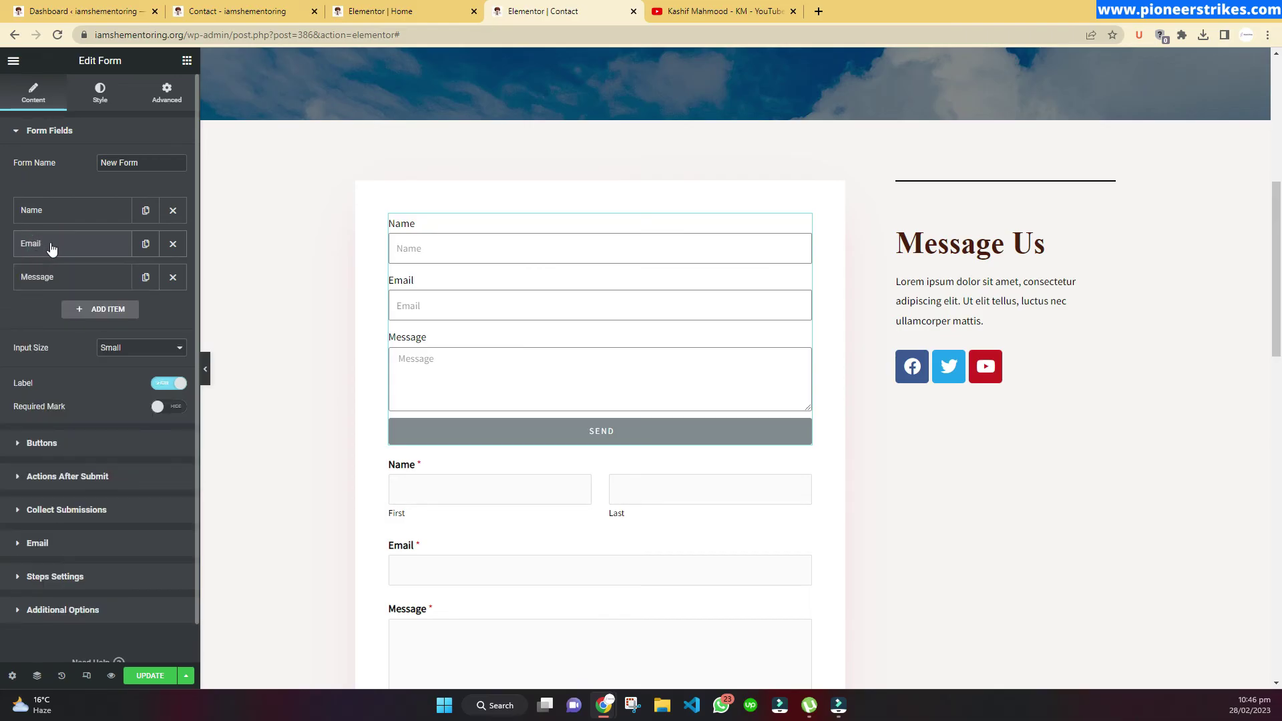
left_click(62, 278)
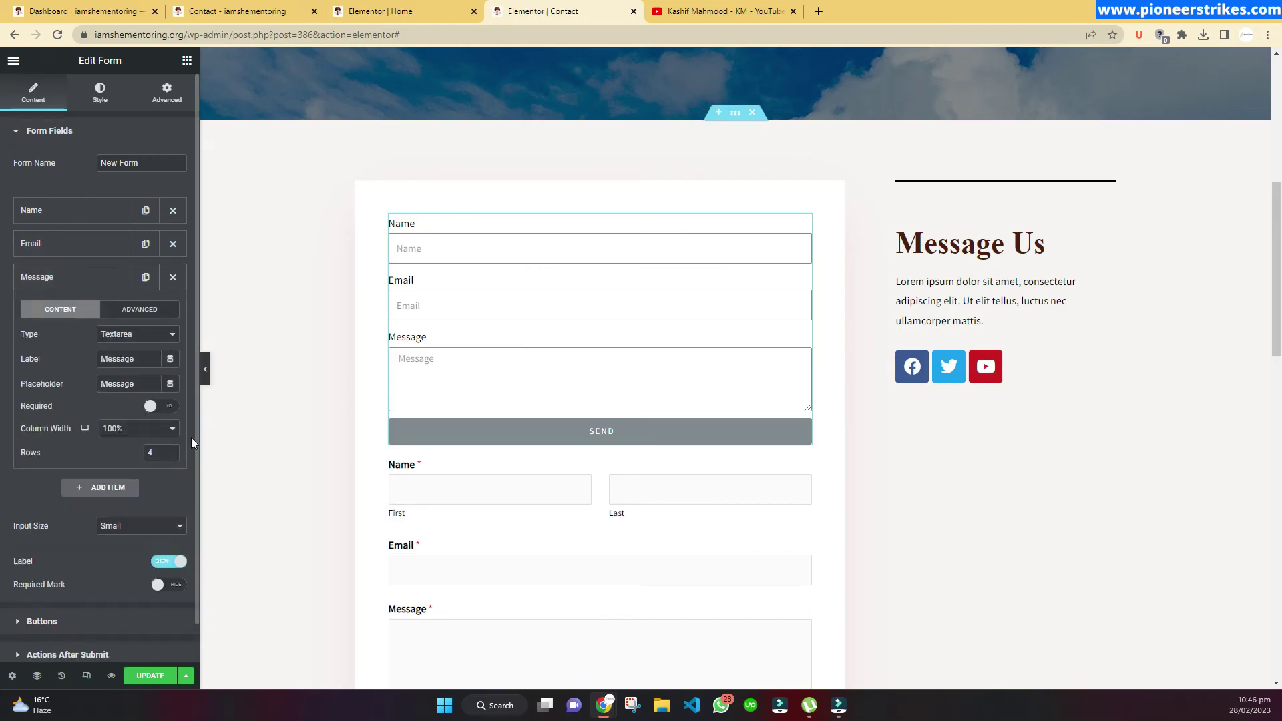
Close the Elementor Contact, Elementor Home and Contact tabs without saving, returning to the Dashboard
left_click(633, 12)
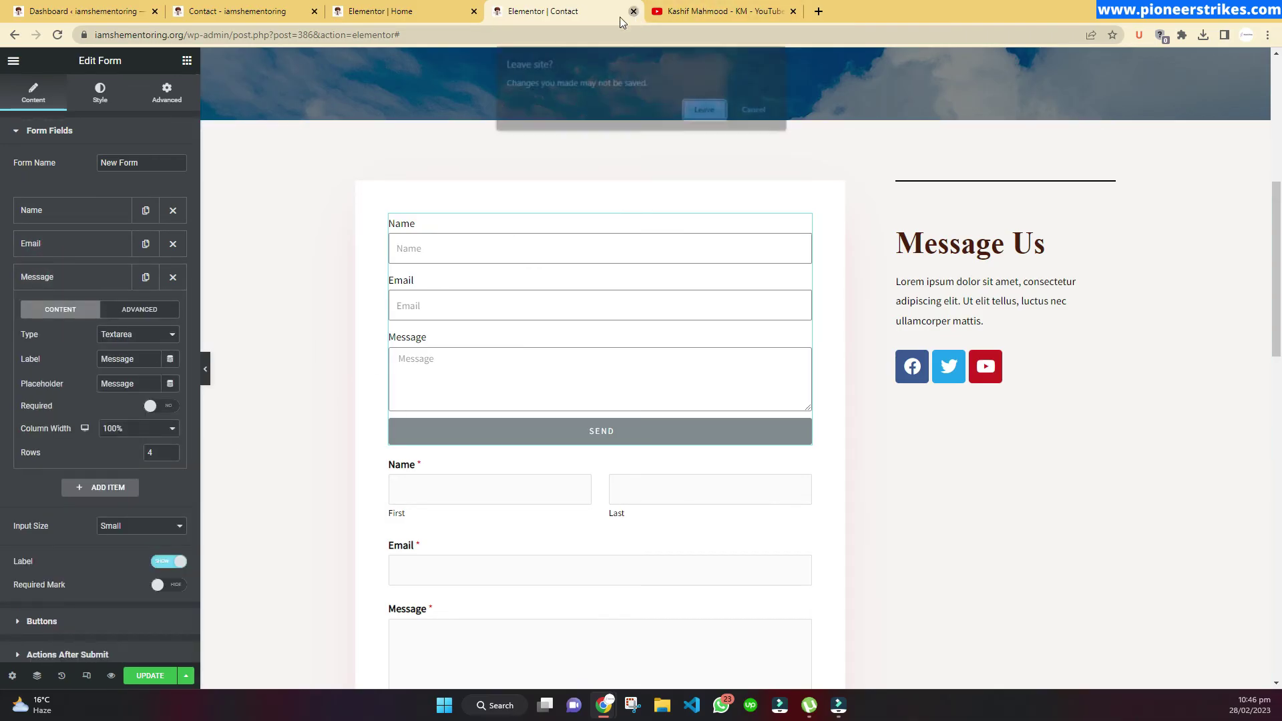
left_click(706, 110)
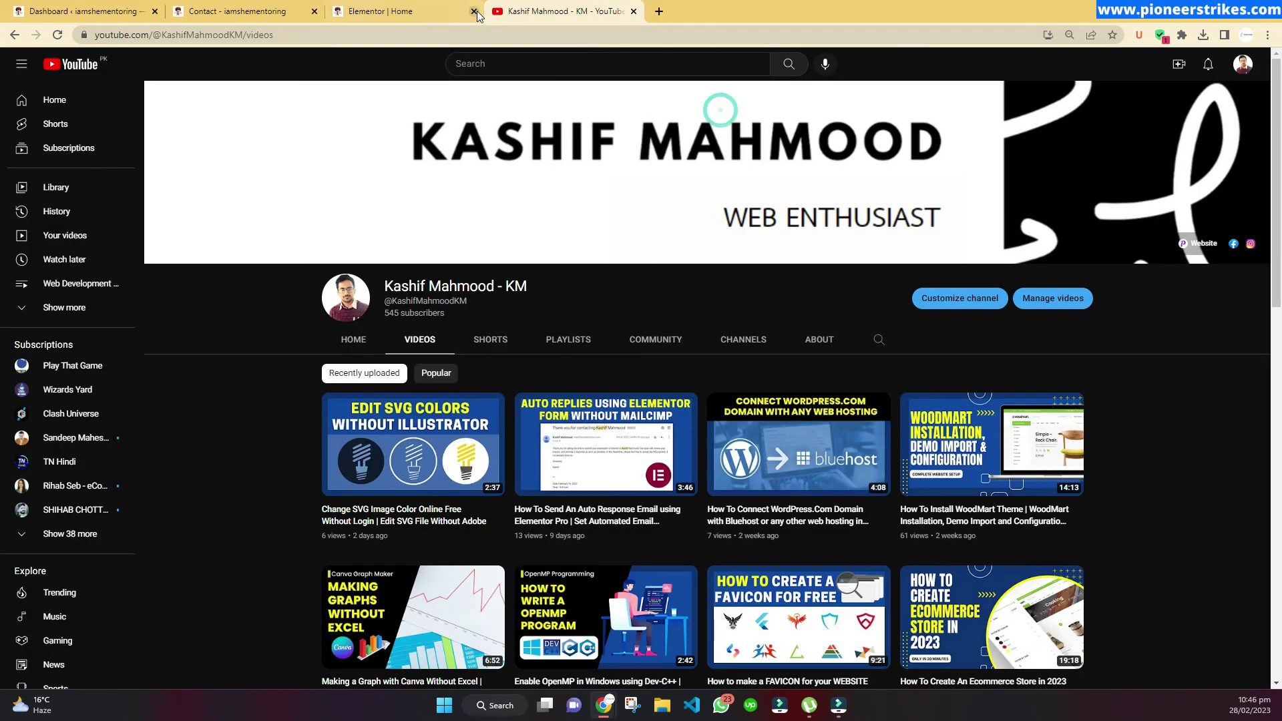
left_click(473, 11)
left_click(701, 114)
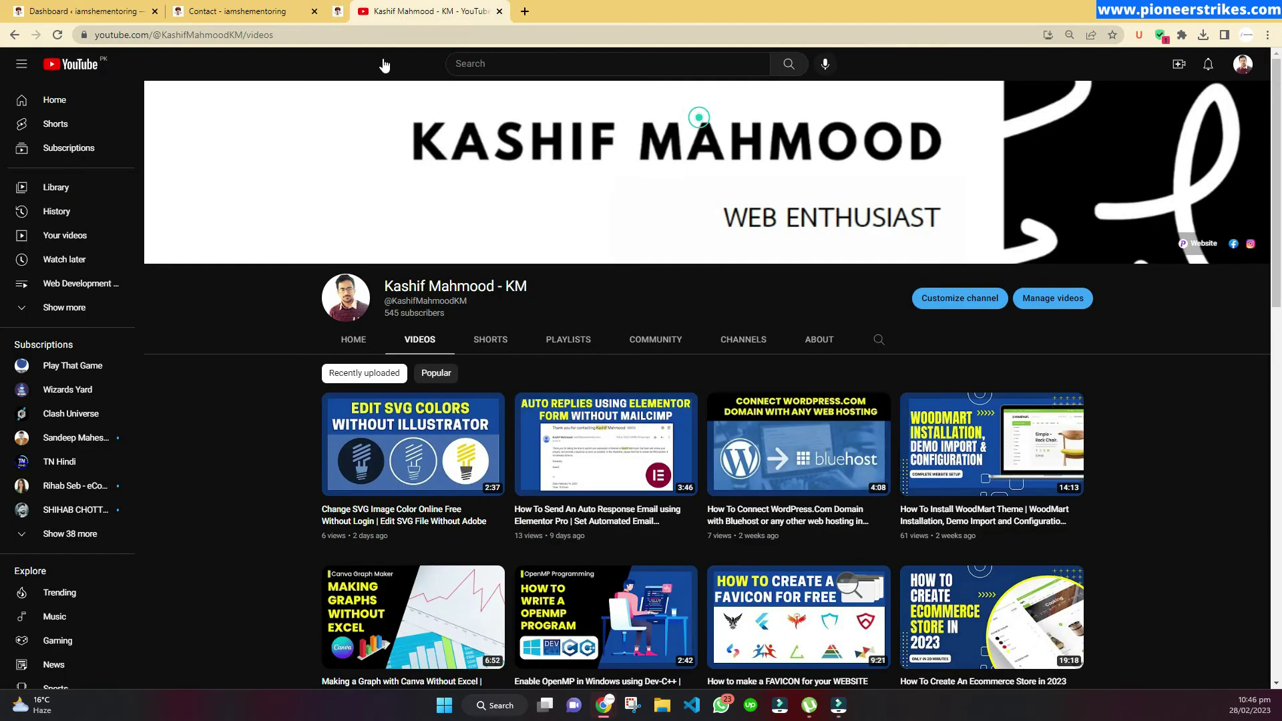
left_click(314, 12)
left_click(46, 6)
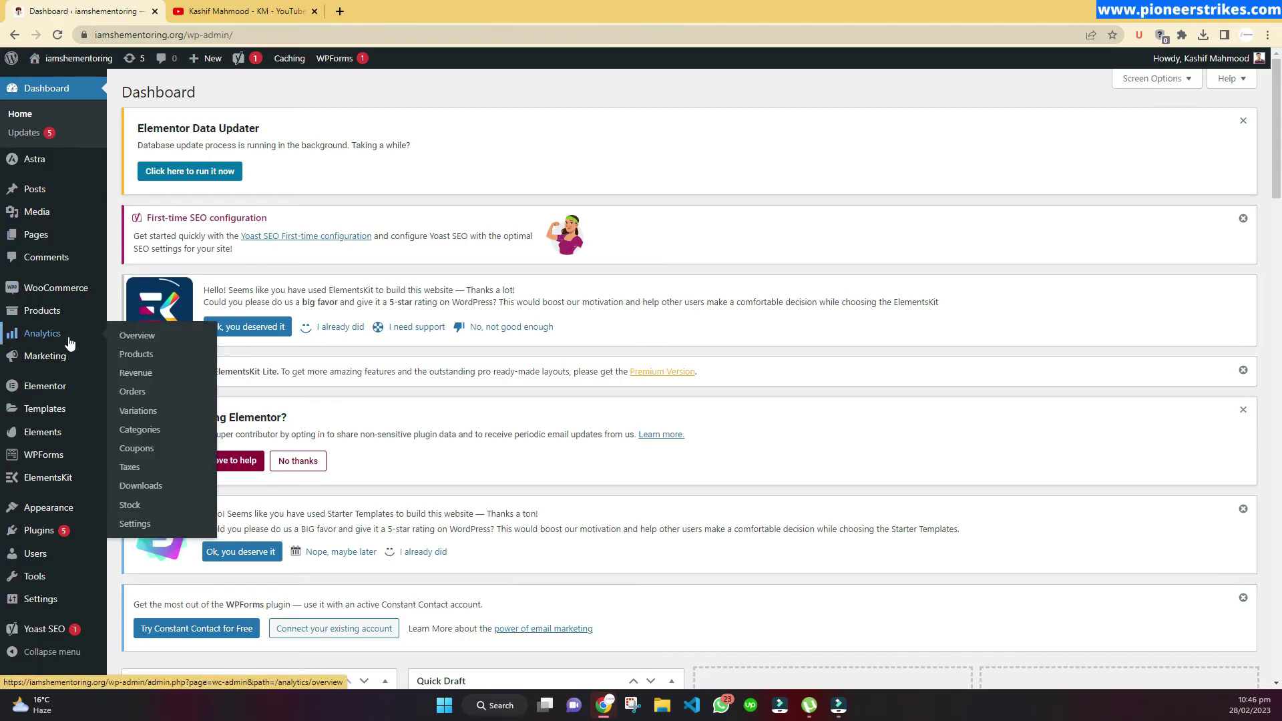
Find WPForms Lite 1.8.0.1 among the 17 installed plugins
mouse_move(74, 534)
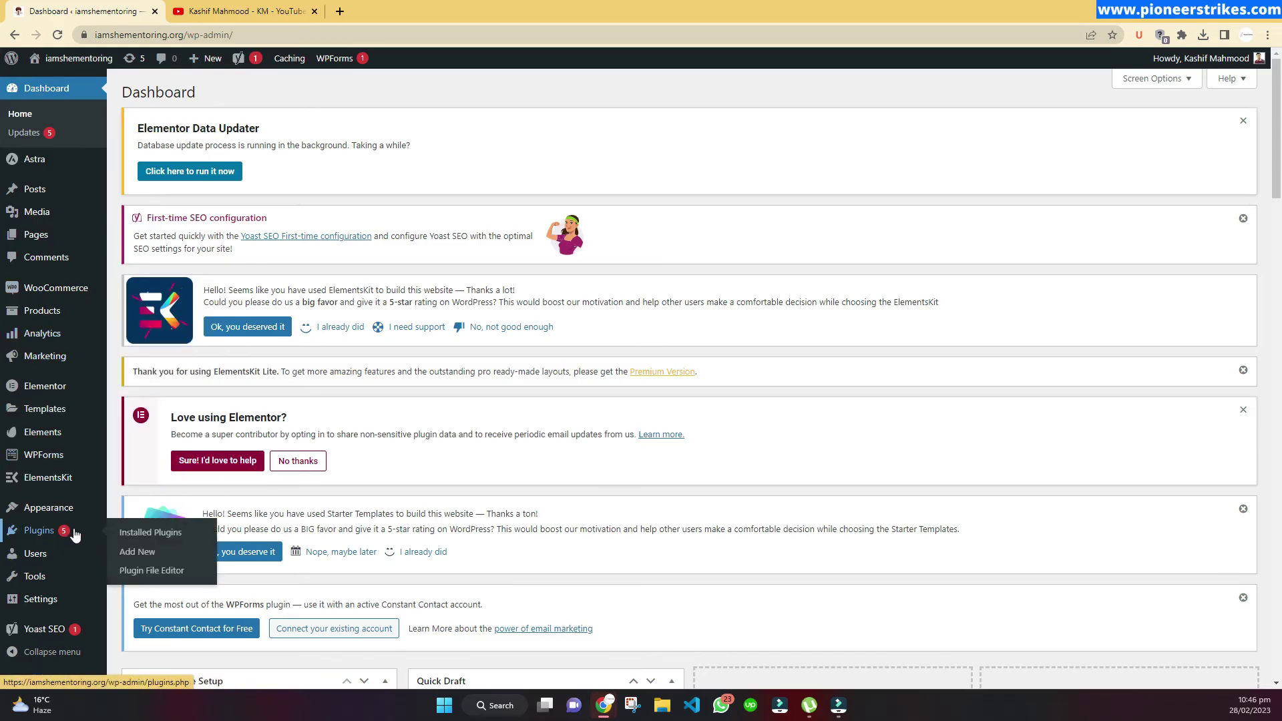
left_click(131, 534)
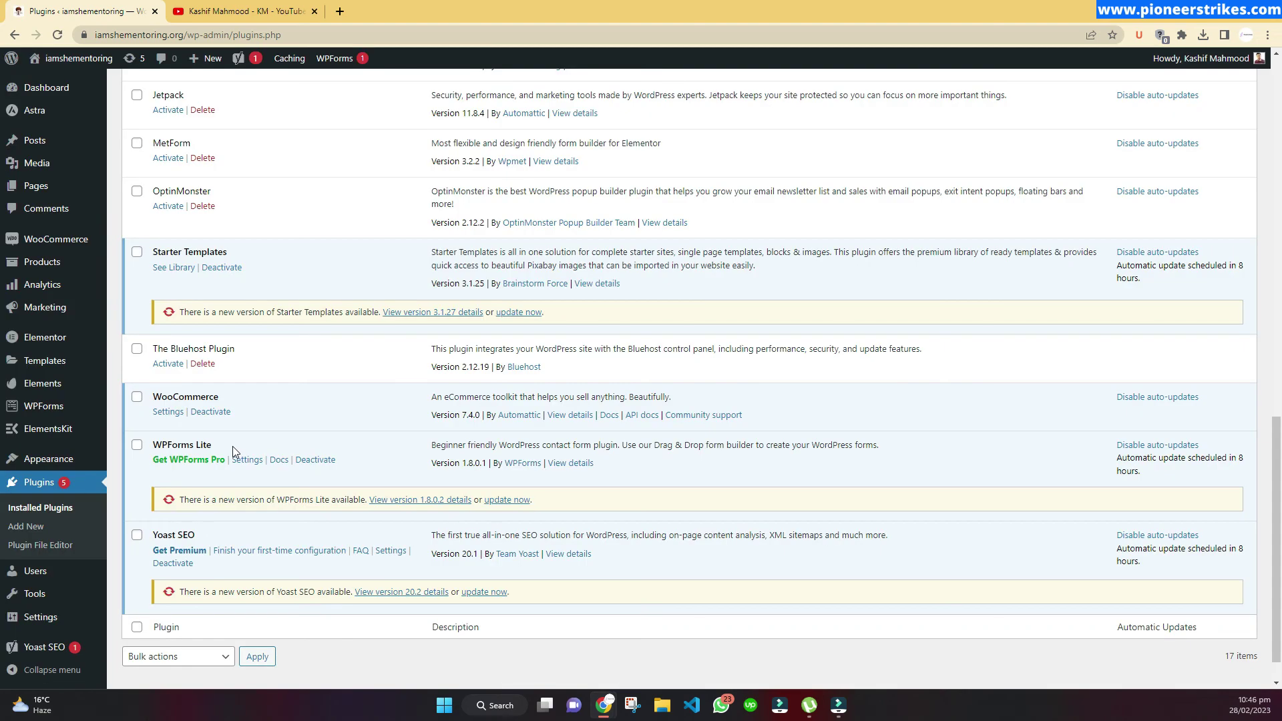
left_click_drag(179, 446, 225, 451)
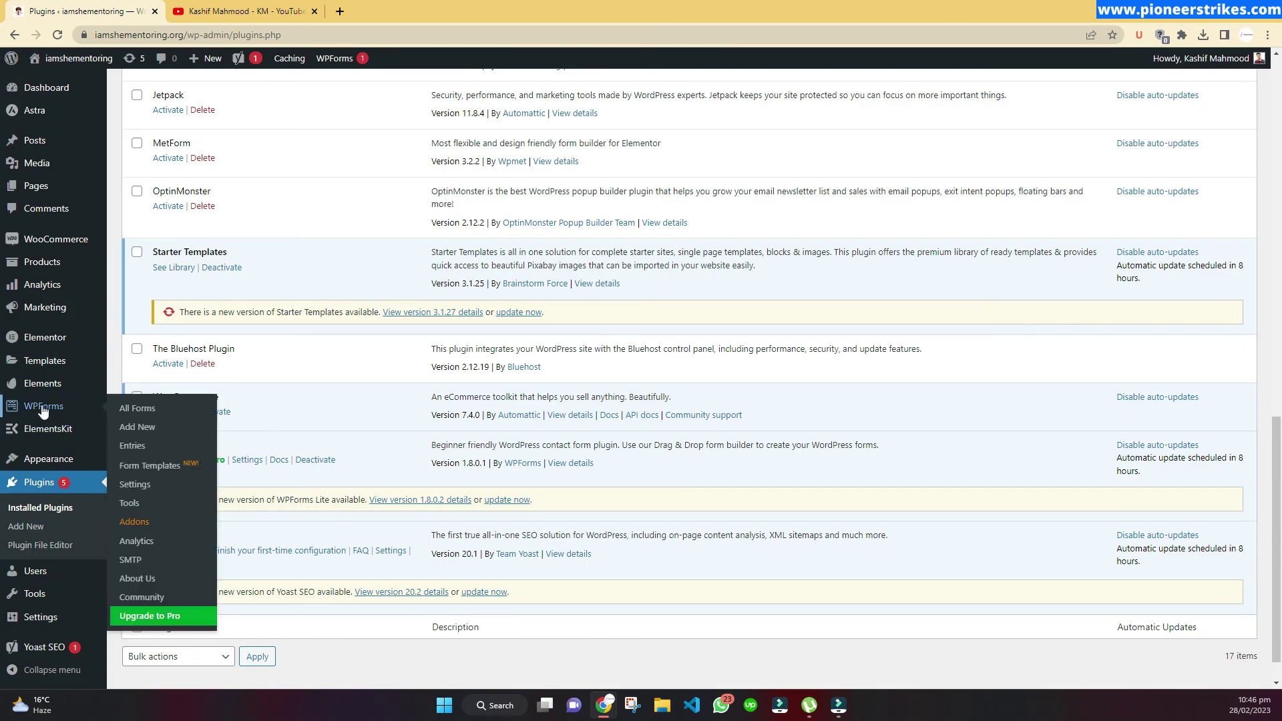
mouse_move(49, 412)
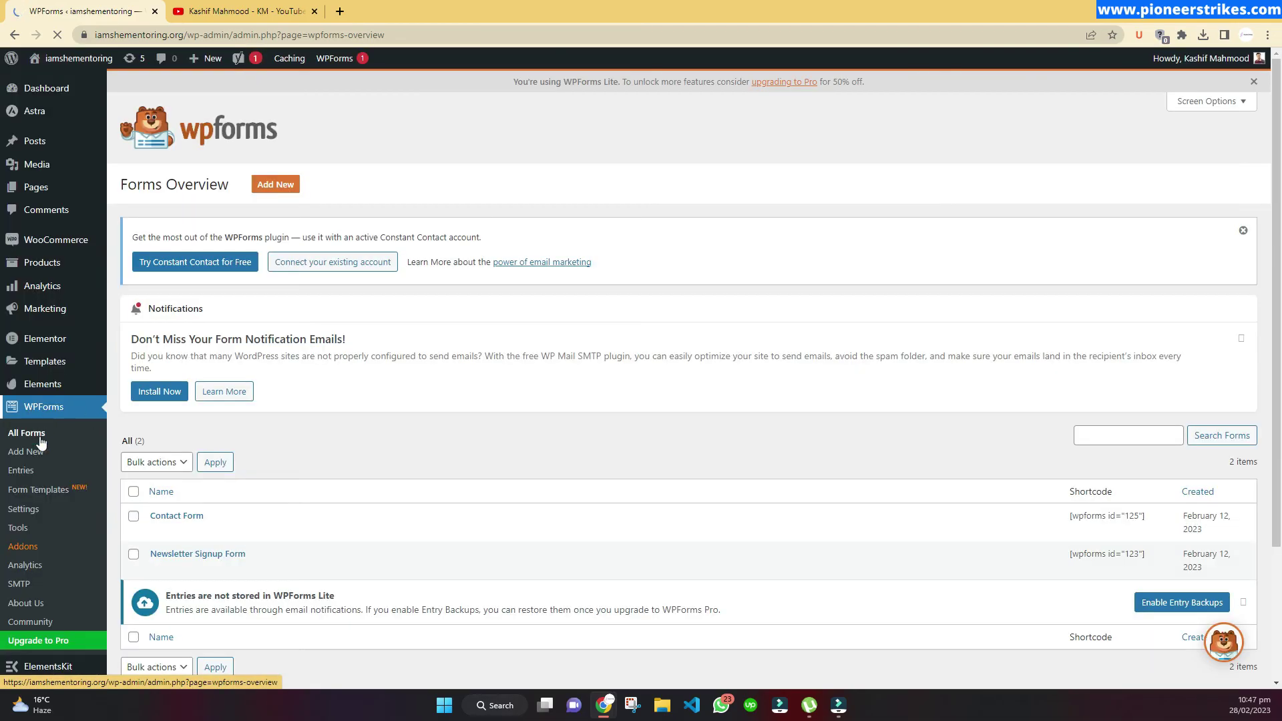
Open the Contact Form in the WPForms builder, review its Name, Email and Message fields, then go to YouTube
scroll(134, 401, "down", 3)
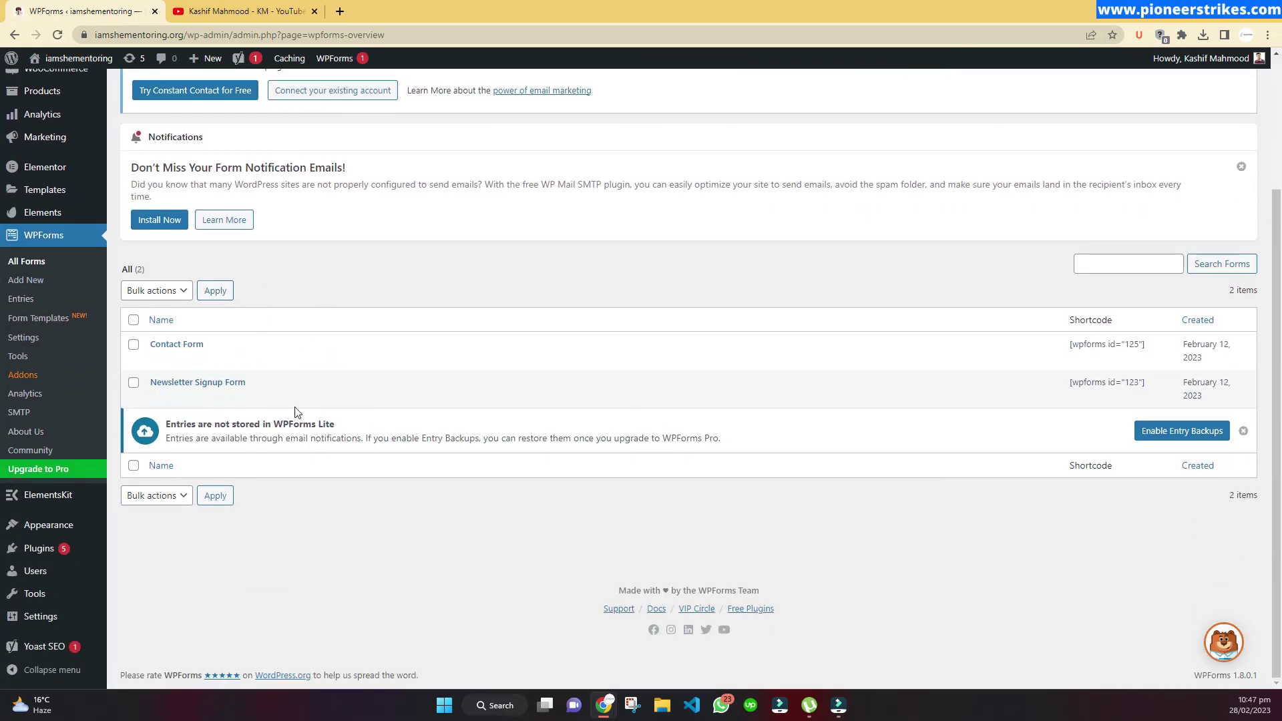
left_click(157, 359)
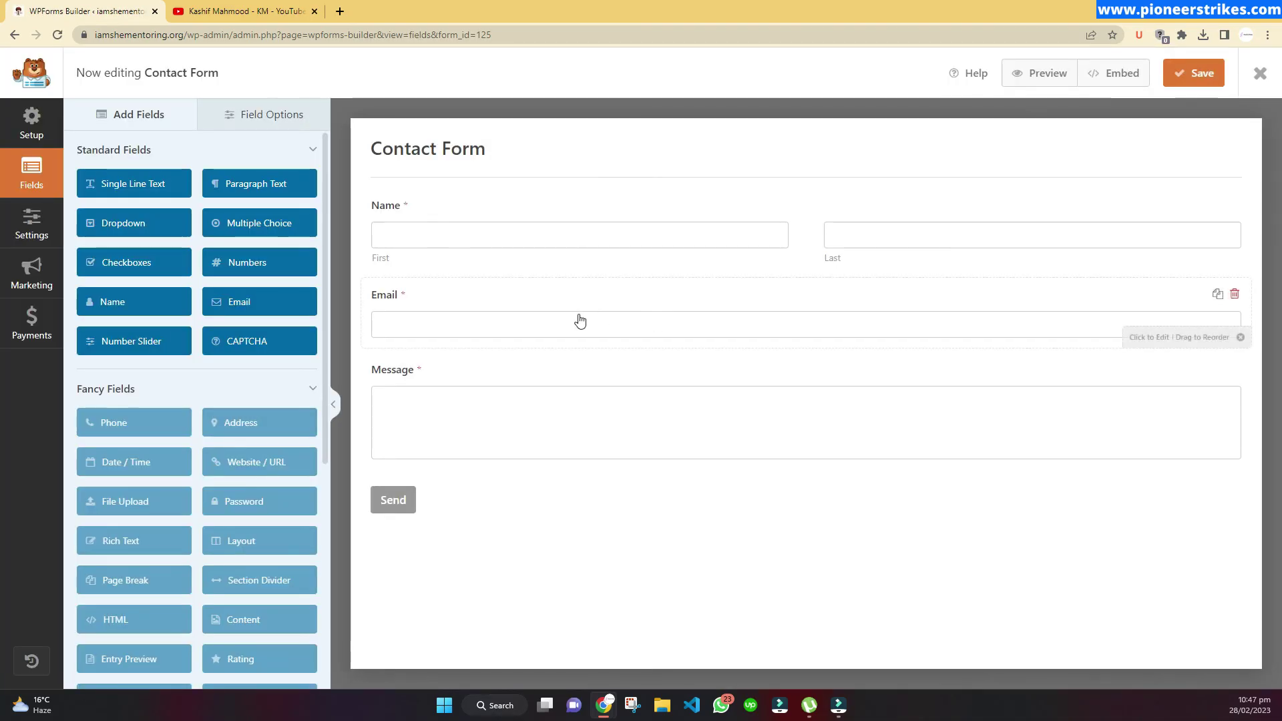
left_click(405, 202)
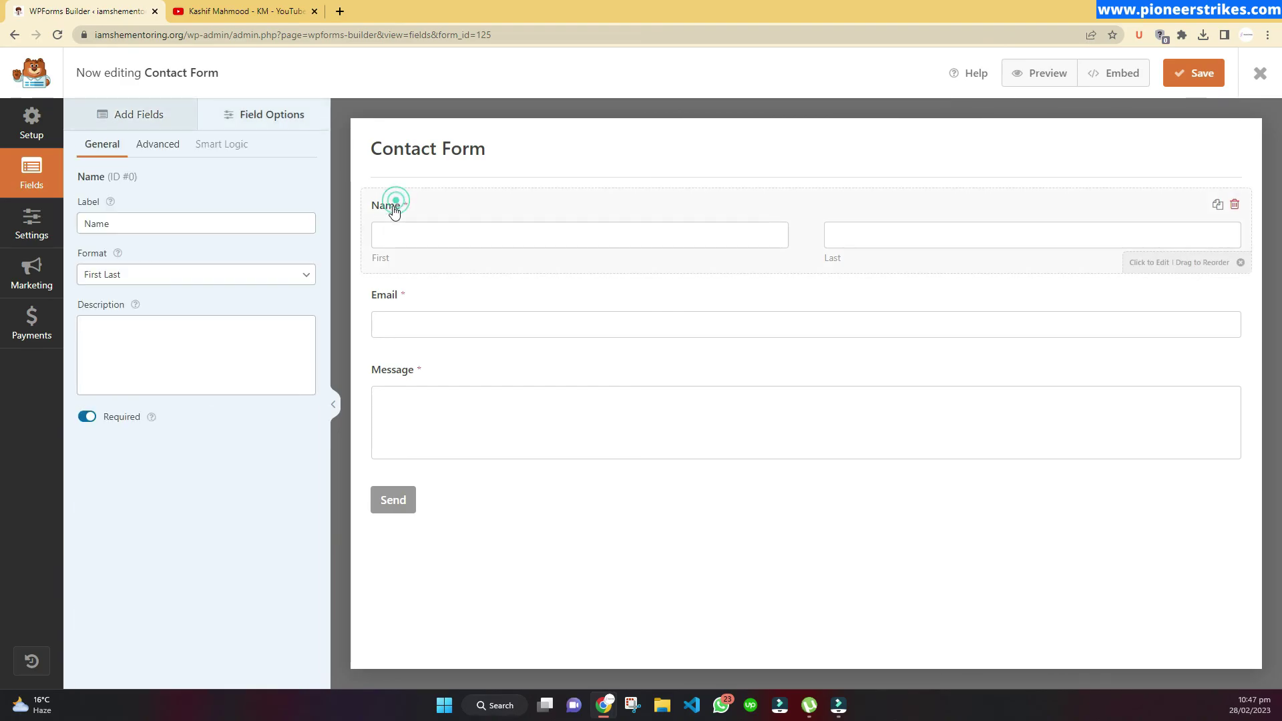
left_click(421, 317)
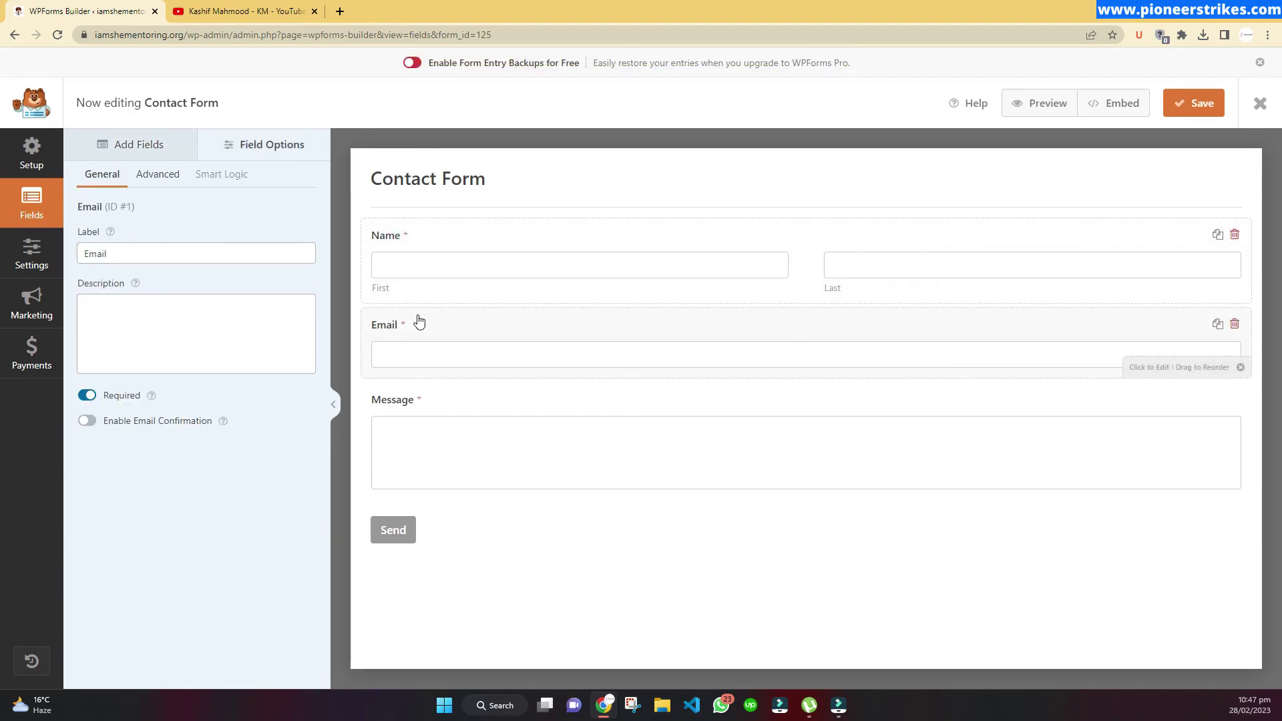
left_click(414, 400)
left_click(852, 251)
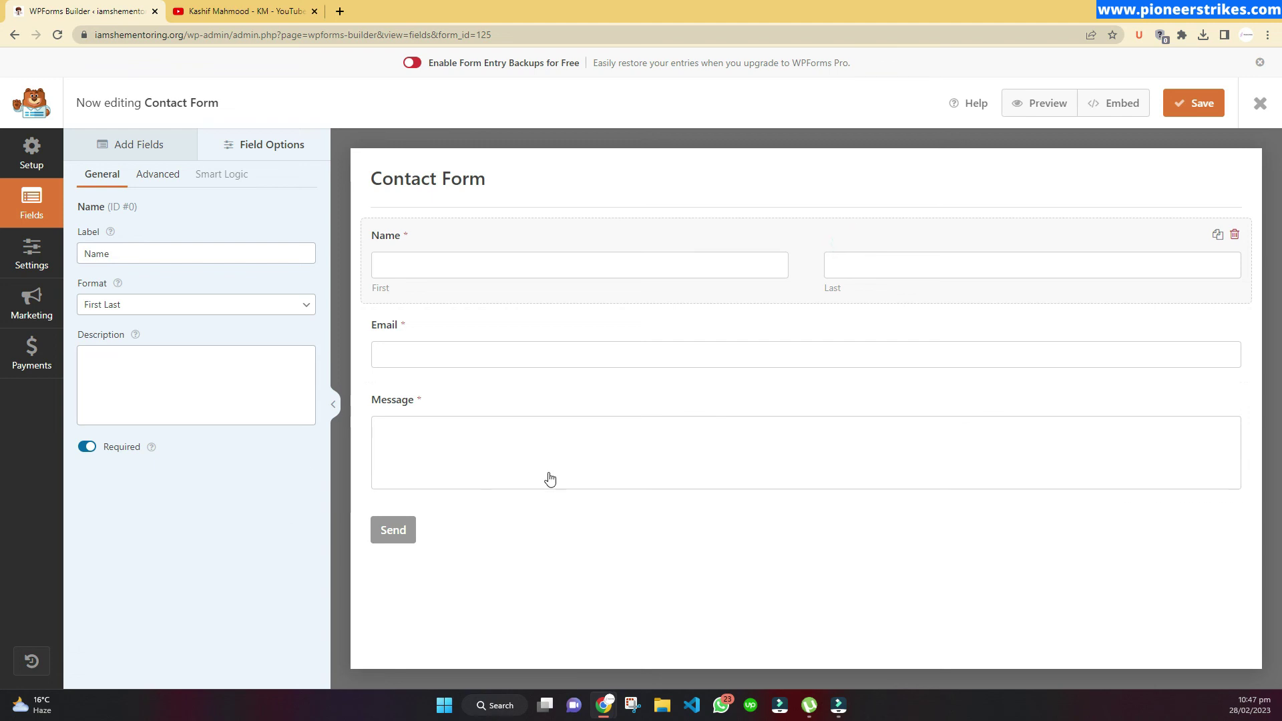
key("ctrl+Tab")
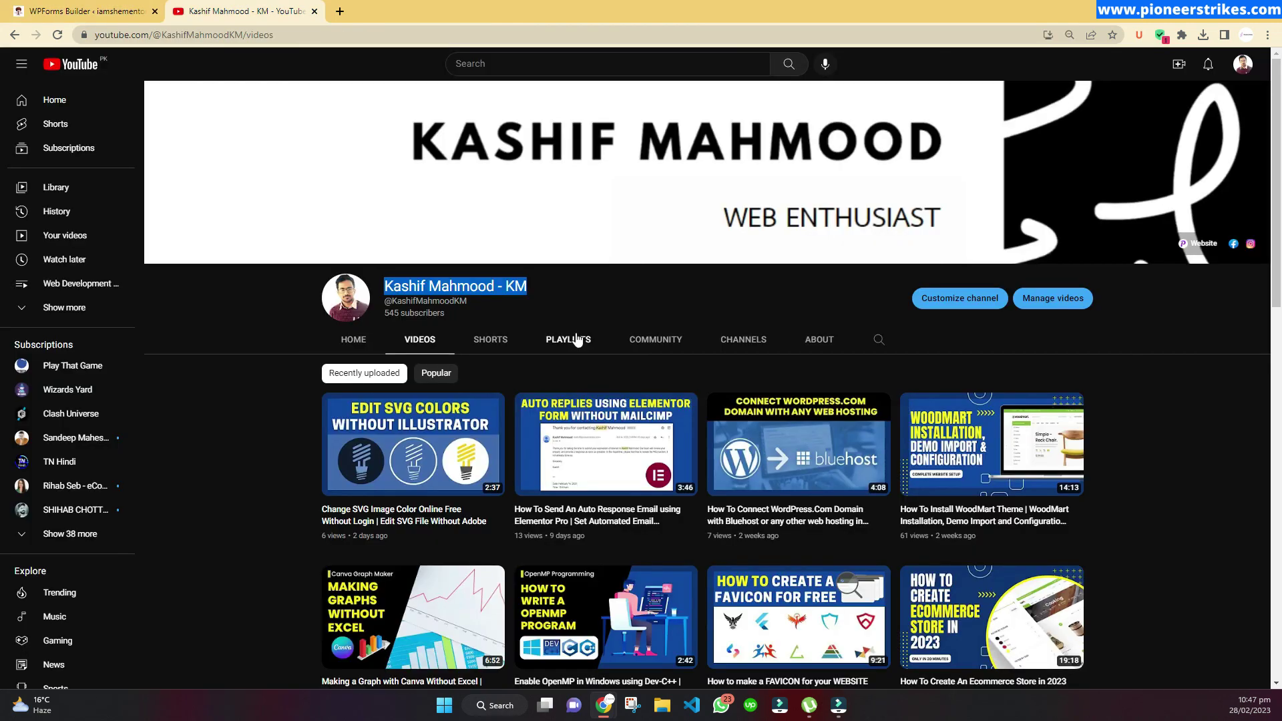
Open the six-video 'Complete WordPress Website Tutorials - Step by Step Guide' playlist from the channel's playlists
left_click(576, 340)
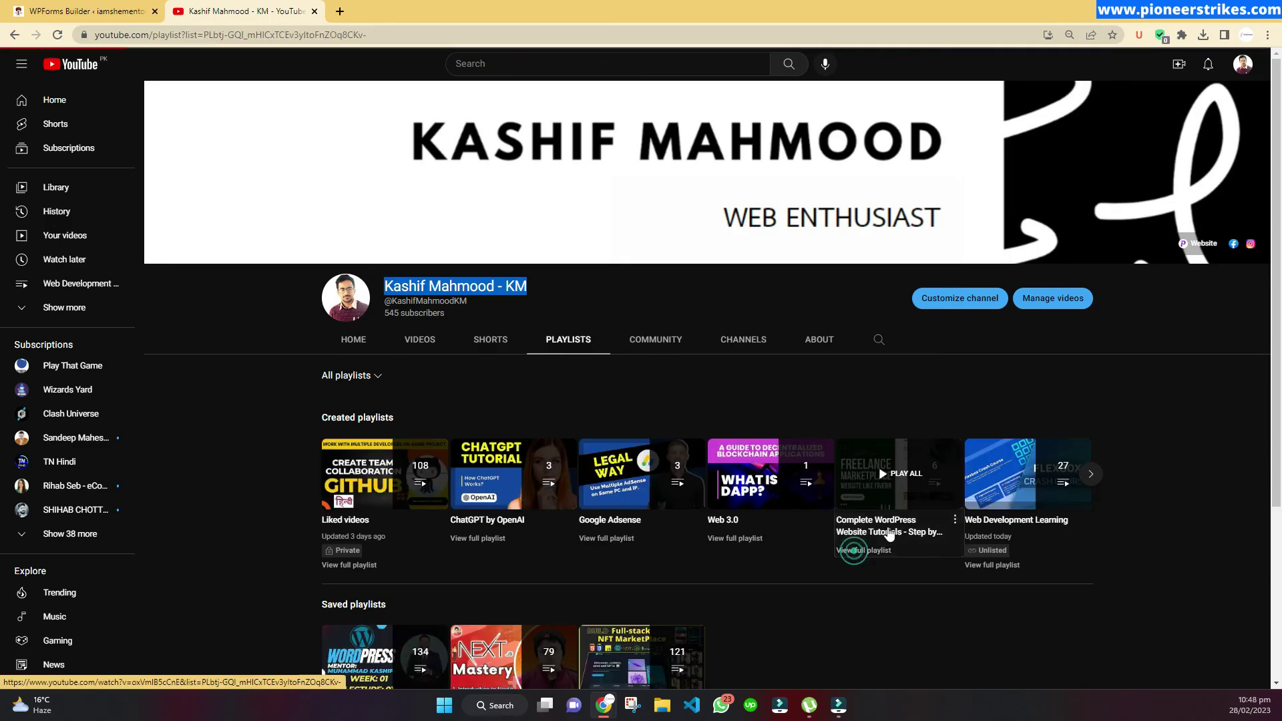
left_click(861, 534)
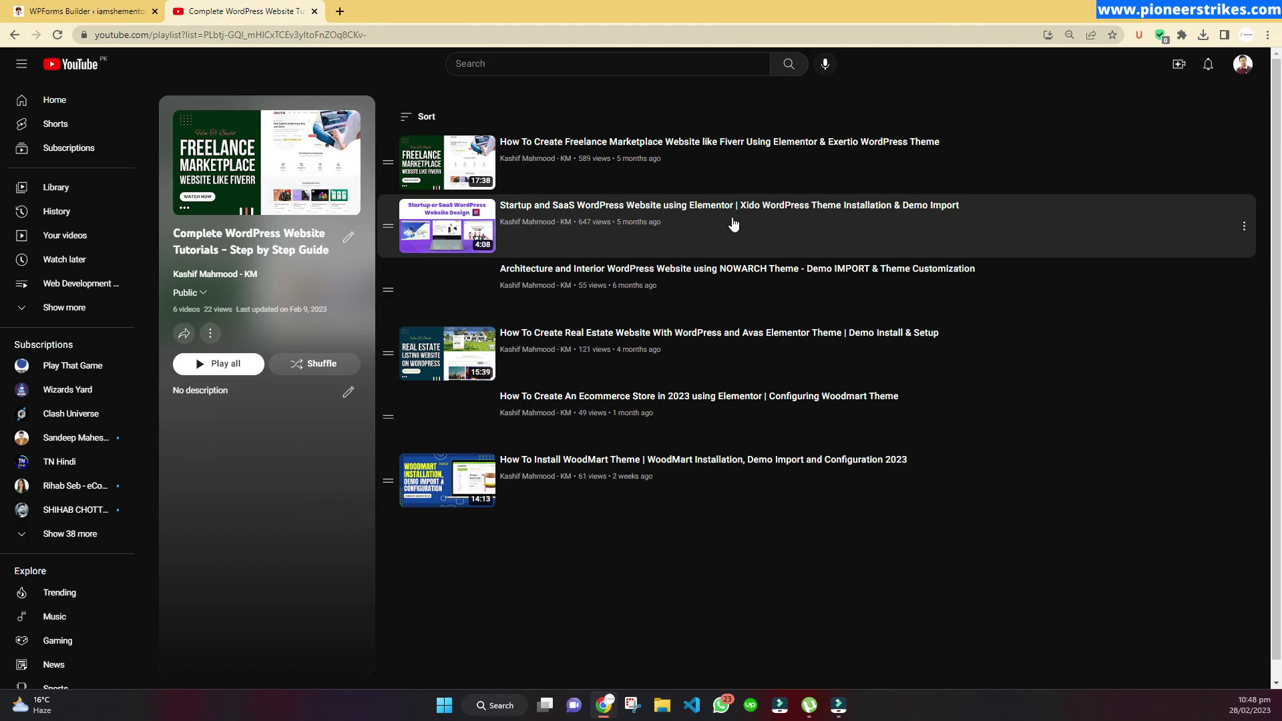